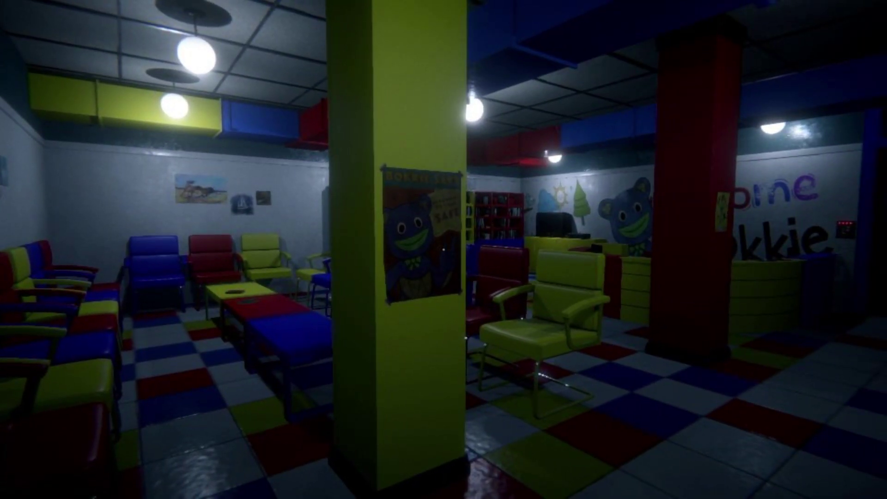
# Walk past the yellow and red pillars to view the Welcome Bokkie bear mural
pyautogui.press('w')
pyautogui.press('d')
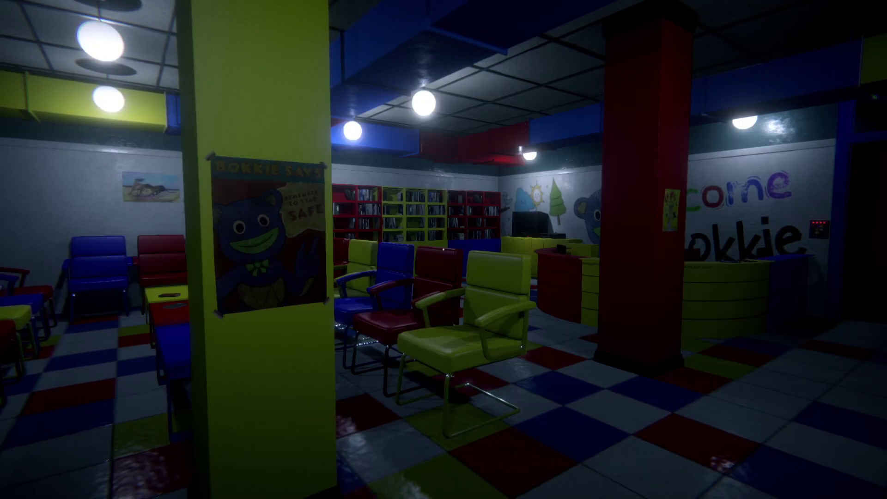
pyautogui.press('d')
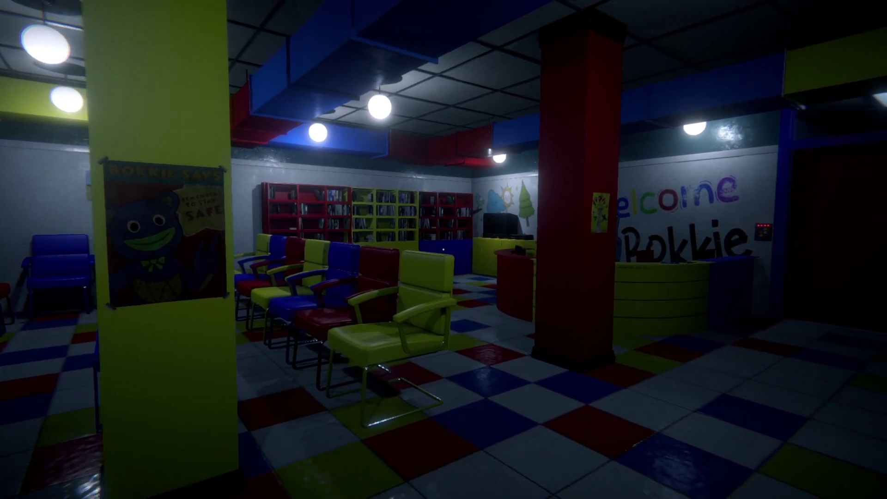
pyautogui.press('a')
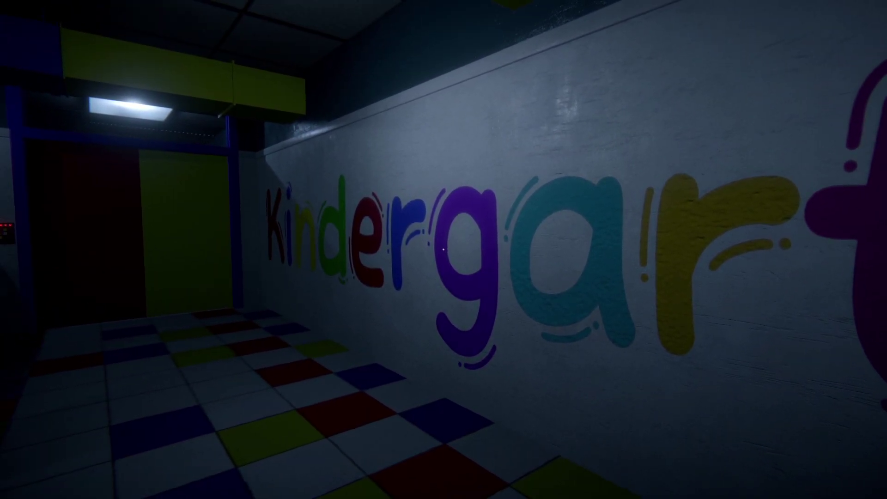
pyautogui.press('w')
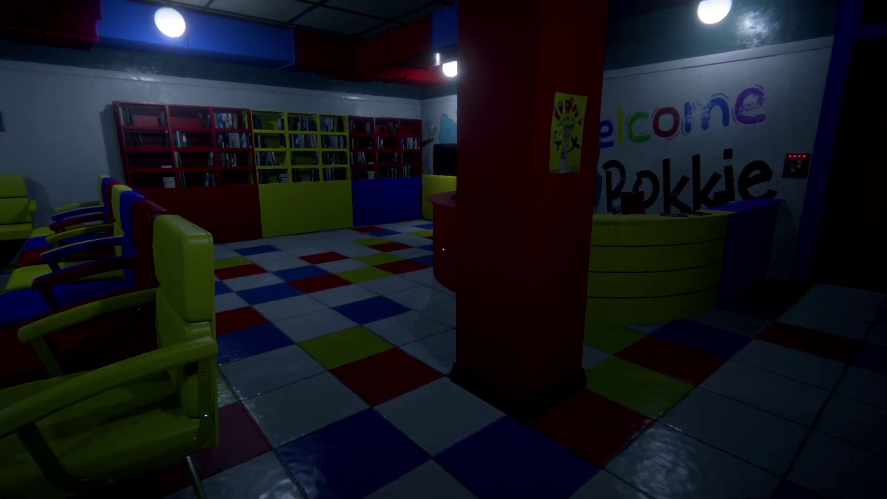
pyautogui.press('w')
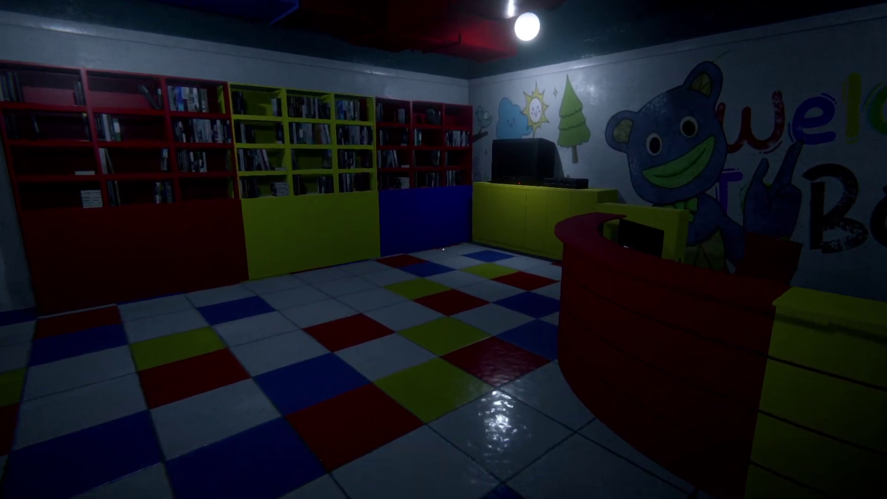
pyautogui.press('s')
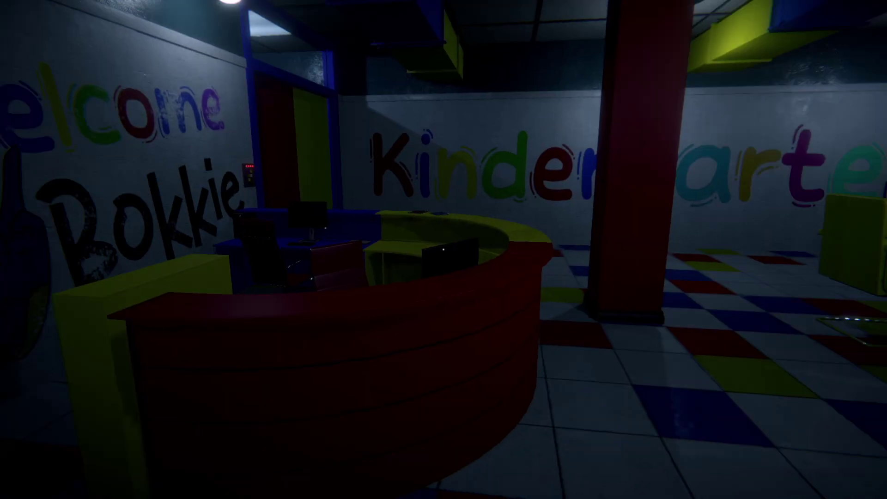
pyautogui.press('s')
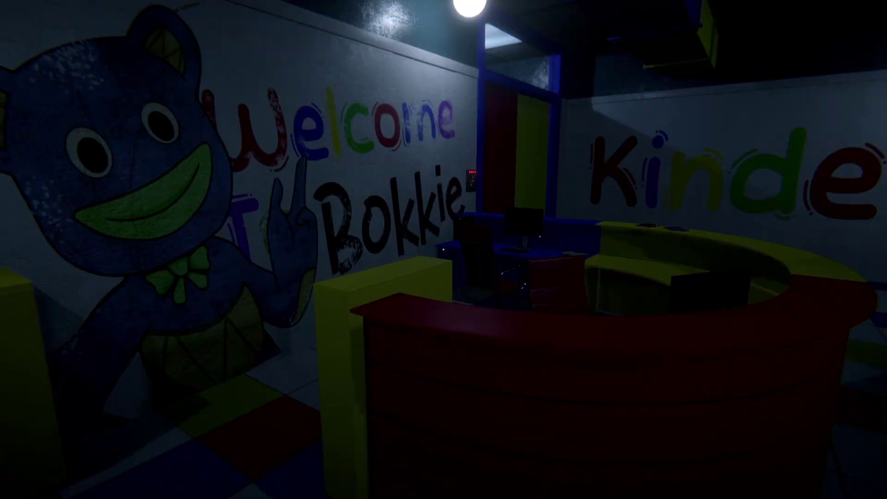
# Move past the reception desk and chair area toward the bookshelves
pyautogui.press('w')
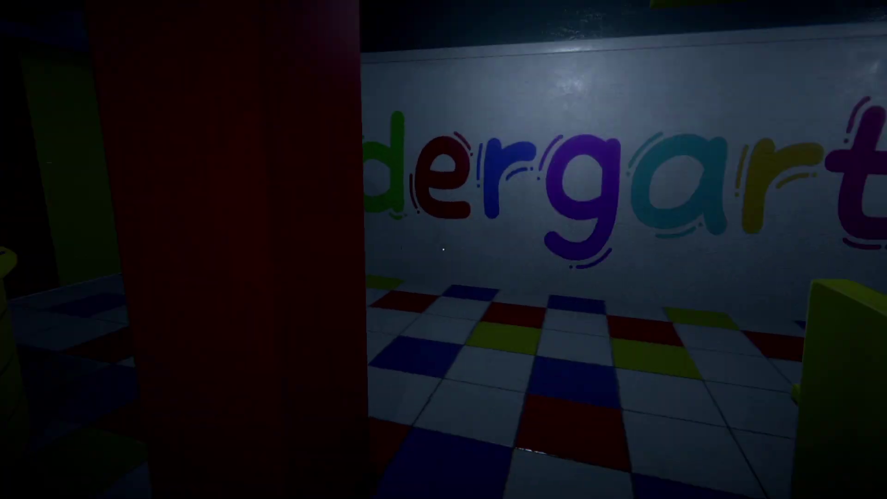
pyautogui.press('w')
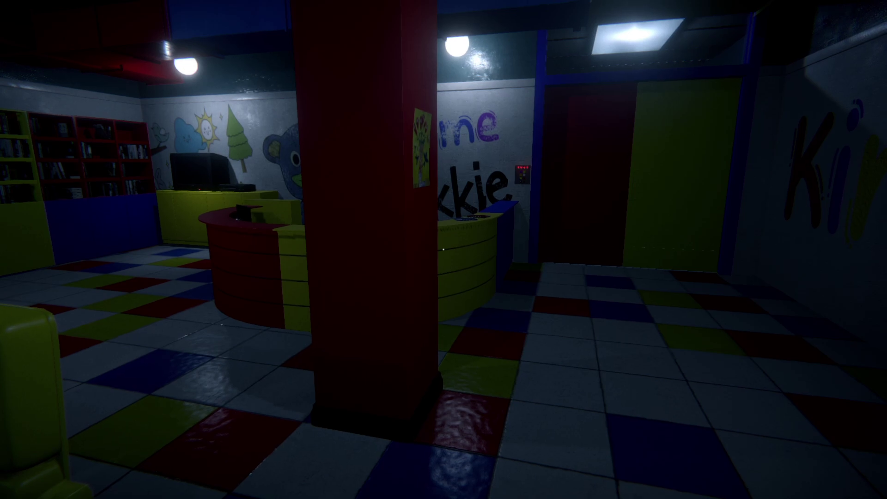
pyautogui.press('w')
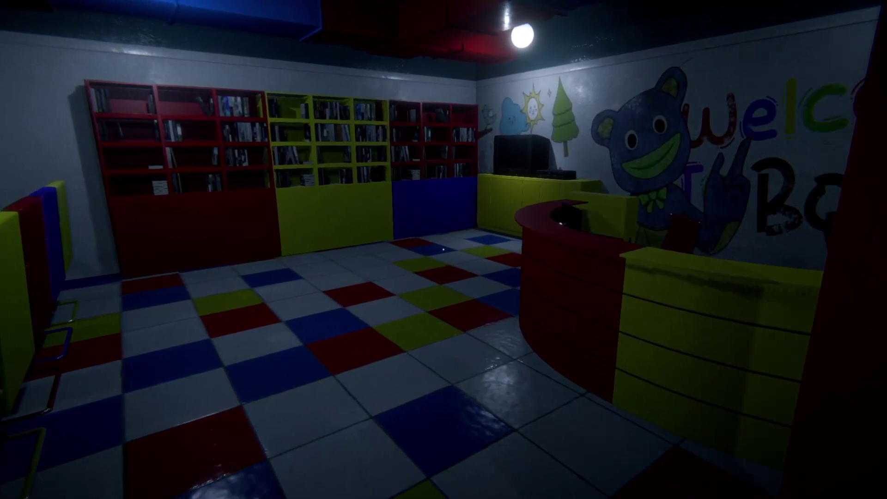
# Walk up to the TV cabinet and switch on the VCR
pyautogui.press('w')
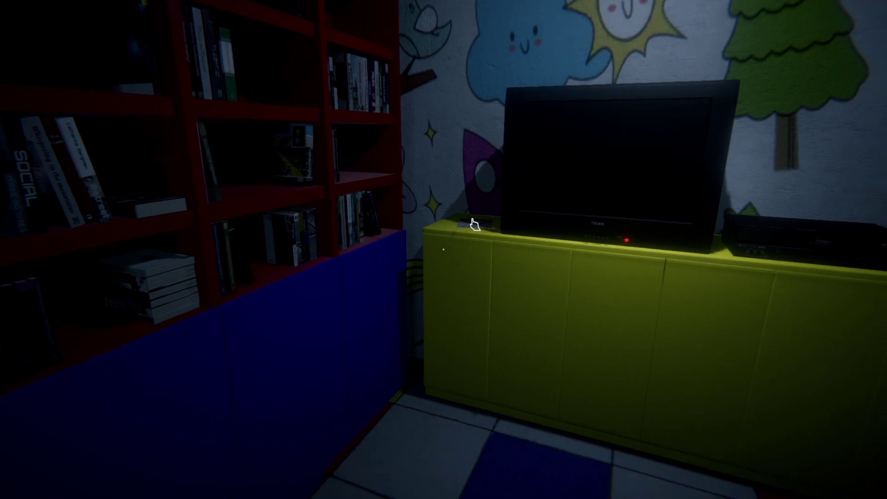
pyautogui.press('w')
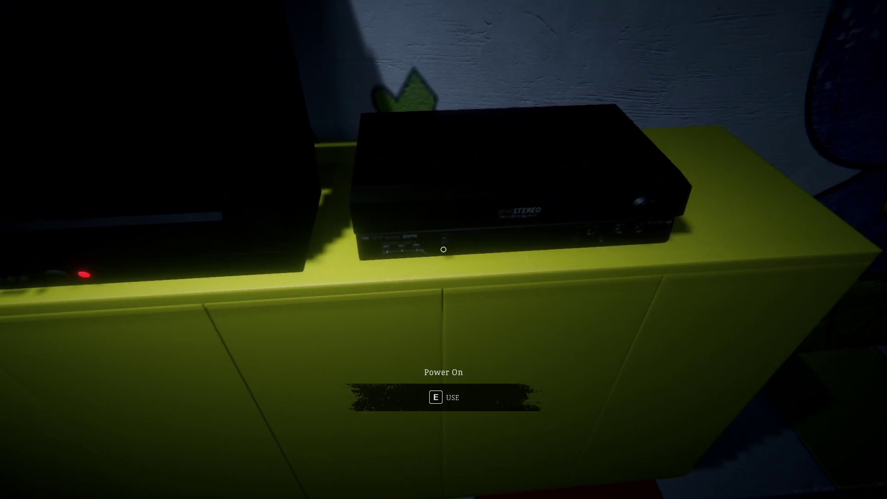
pyautogui.press('e')
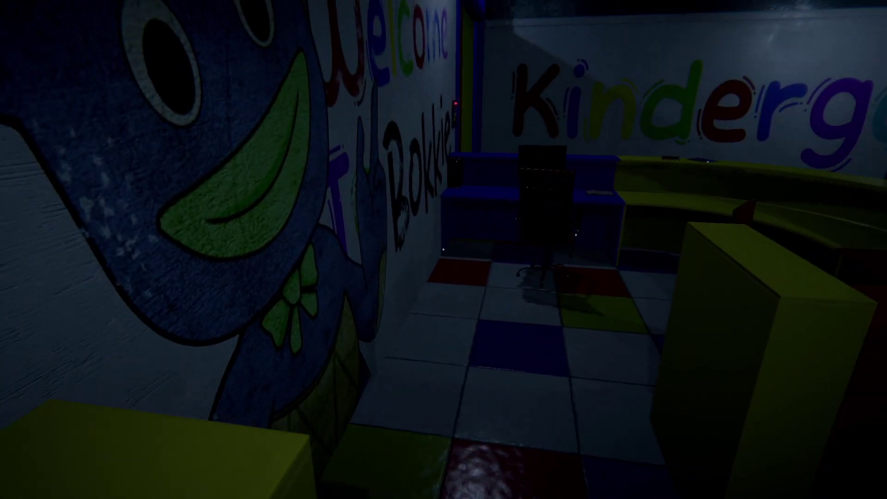
# Check the keypad door, then search the floor beside the yellow cabinet
pyautogui.press('w')
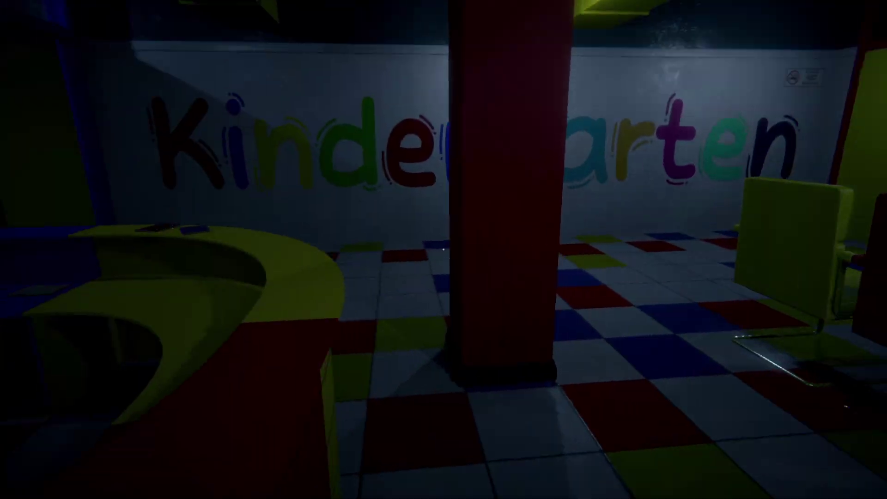
pyautogui.press('w')
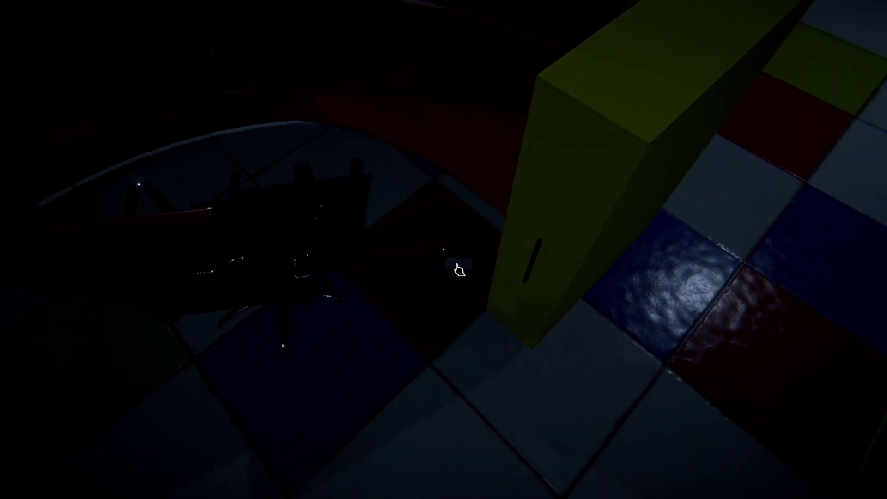
pyautogui.press('w')
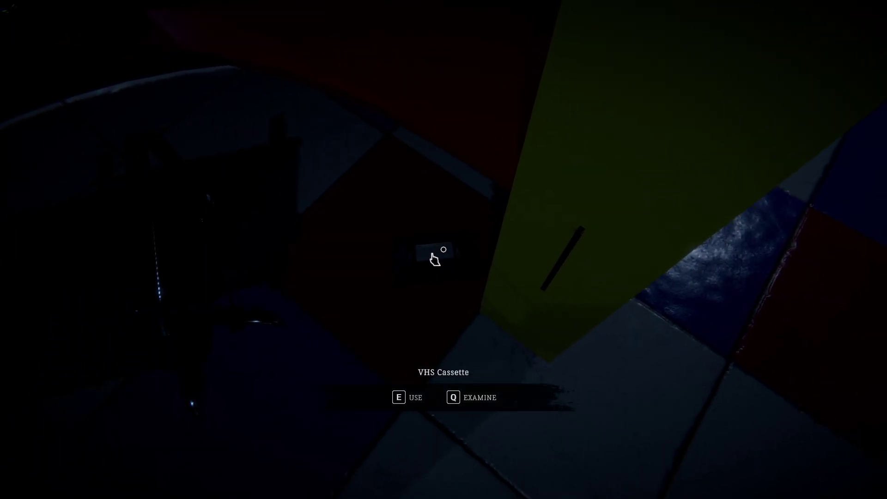
# Loot the VHS cassette and play it in the VCR to watch the tape
pyautogui.press('e')
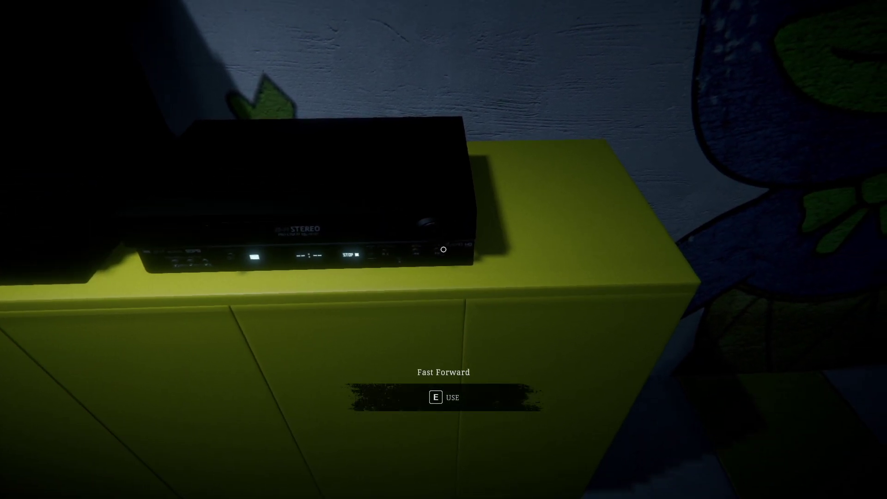
pyautogui.press('e')
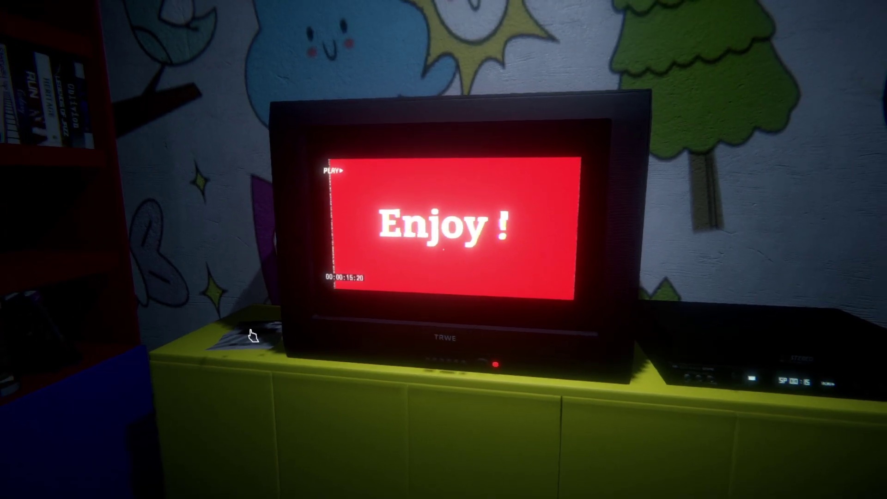
# Unlock the colour keypad door and walk down the corridor toward the lockers
pyautogui.press('d')
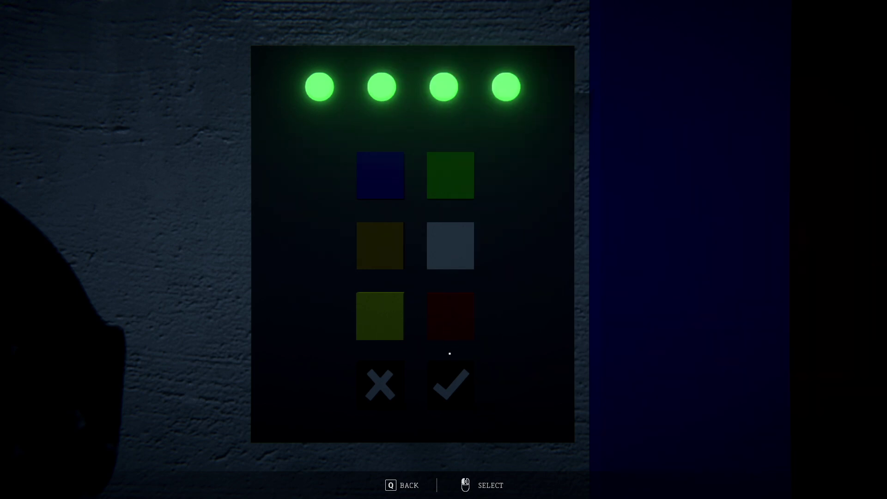
pyautogui.press('q')
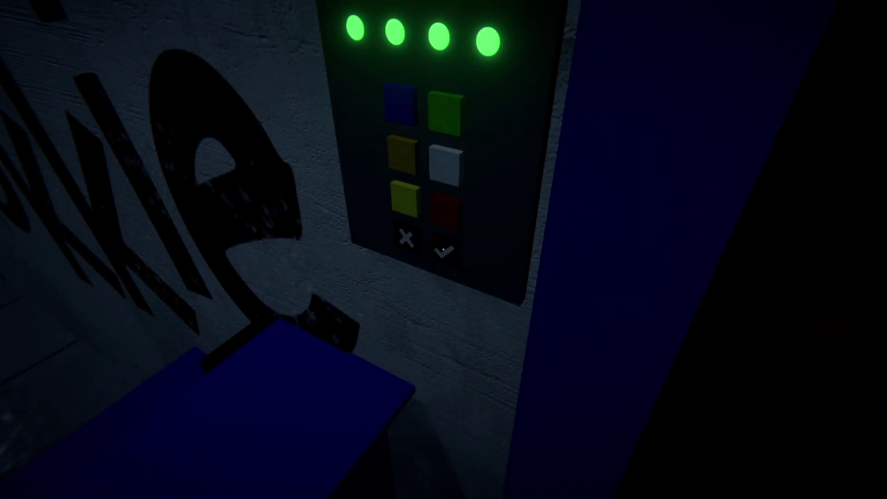
pyautogui.press('w')
pyautogui.press('s')
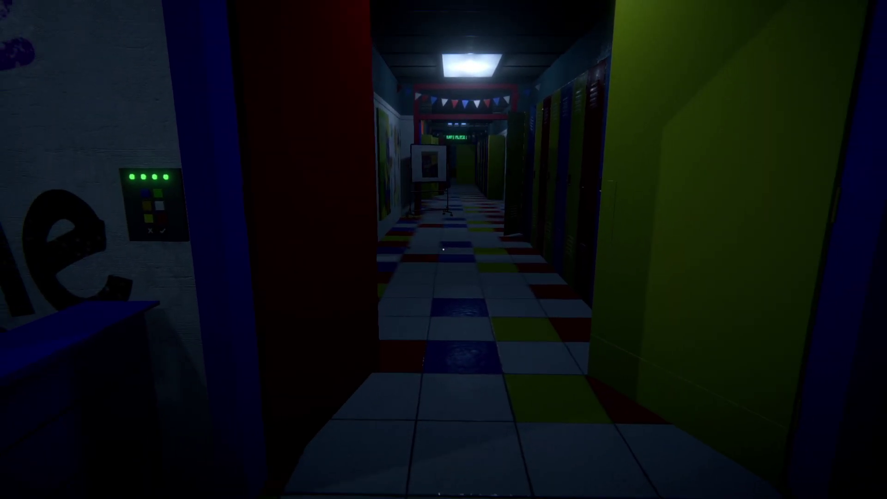
pyautogui.press('w')
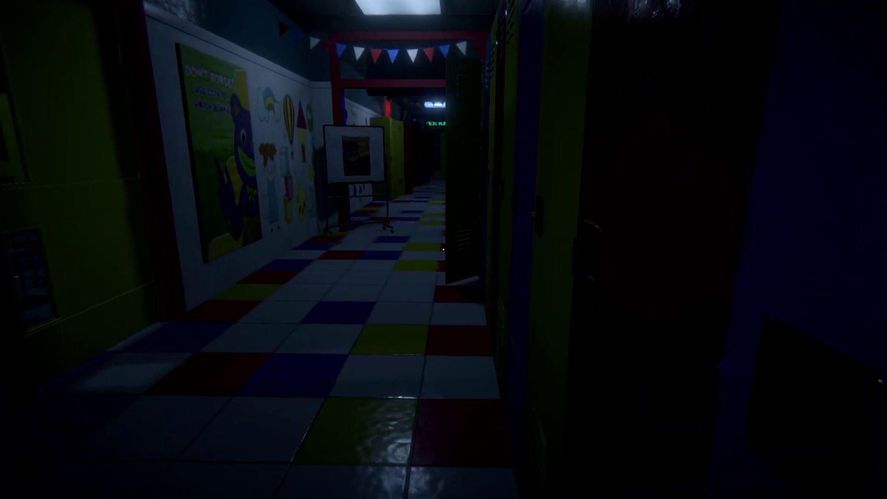
# Pass the lockers and green door, heading down the hallway toward the poster
pyautogui.press('w')
pyautogui.press('s')
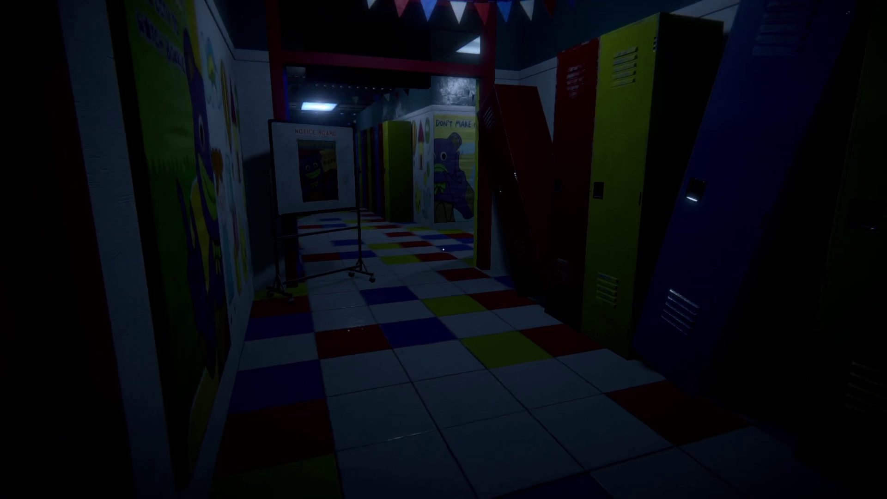
pyautogui.press('w')
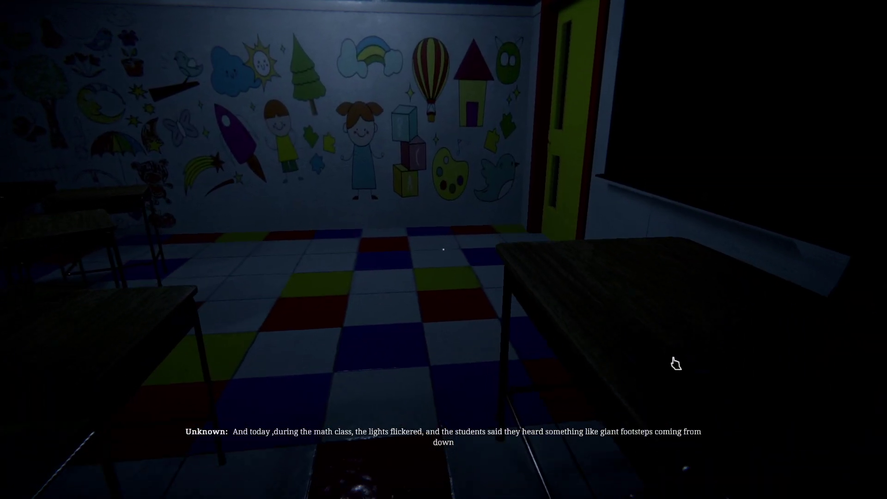
# Pass the audio-tape desk by the window and exit through the yellow door
pyautogui.press('w')
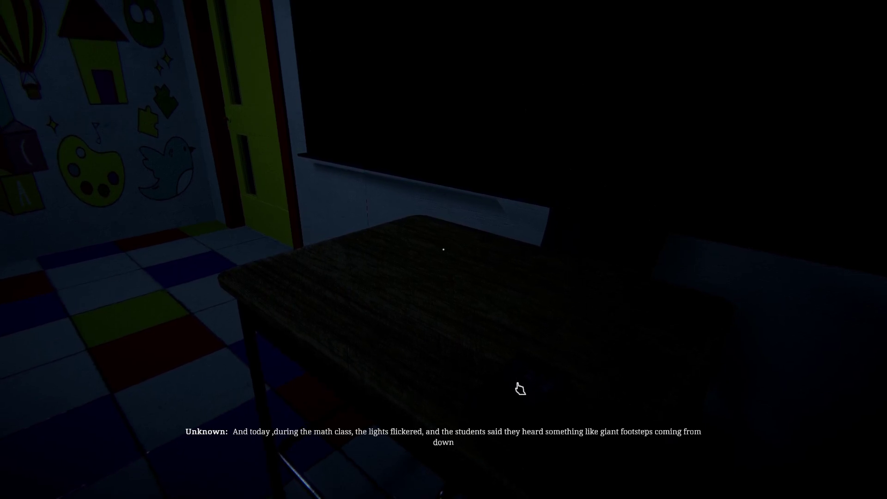
pyautogui.press('w')
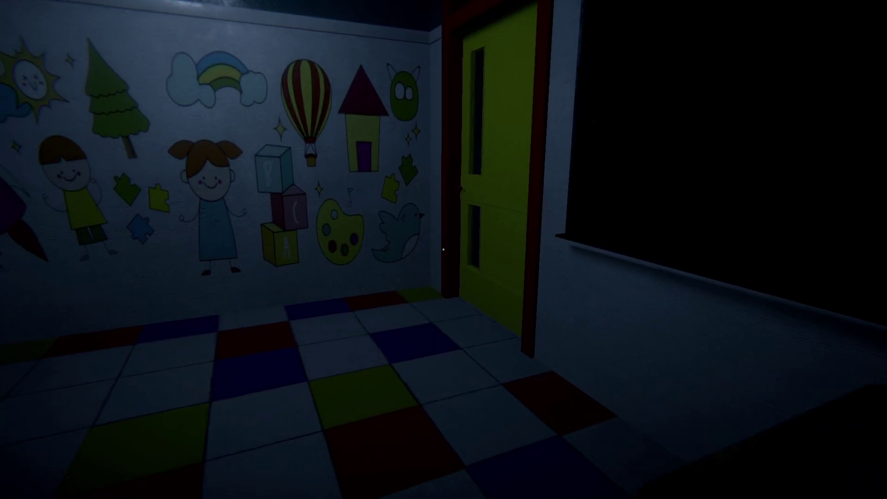
pyautogui.press('w')
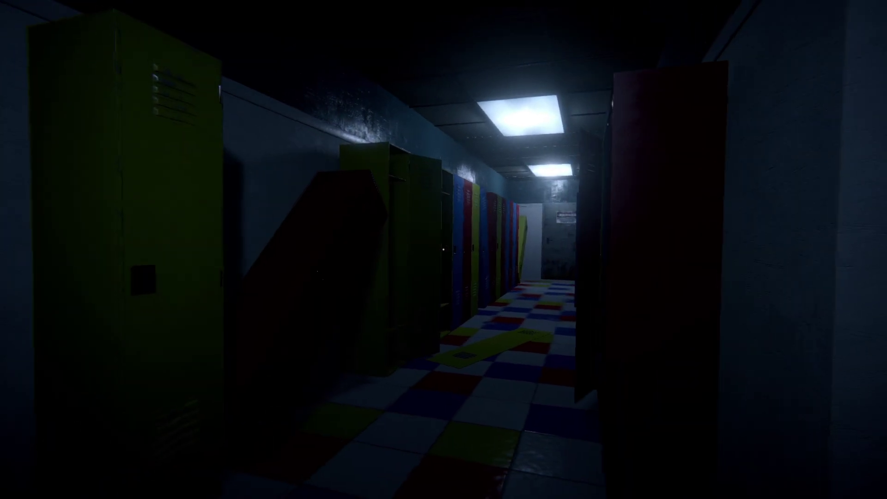
# Try the locked Kindergarten Area door, then pass the fallen locker to the lever
pyautogui.press('e')
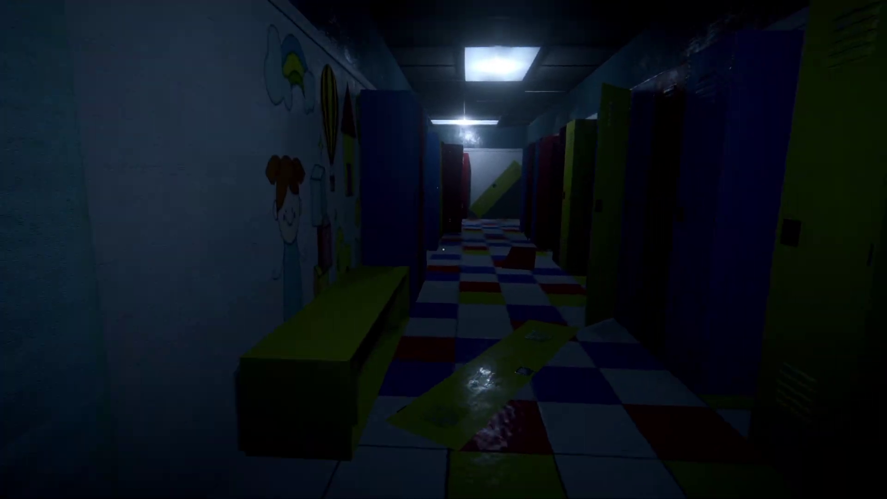
pyautogui.press('w')
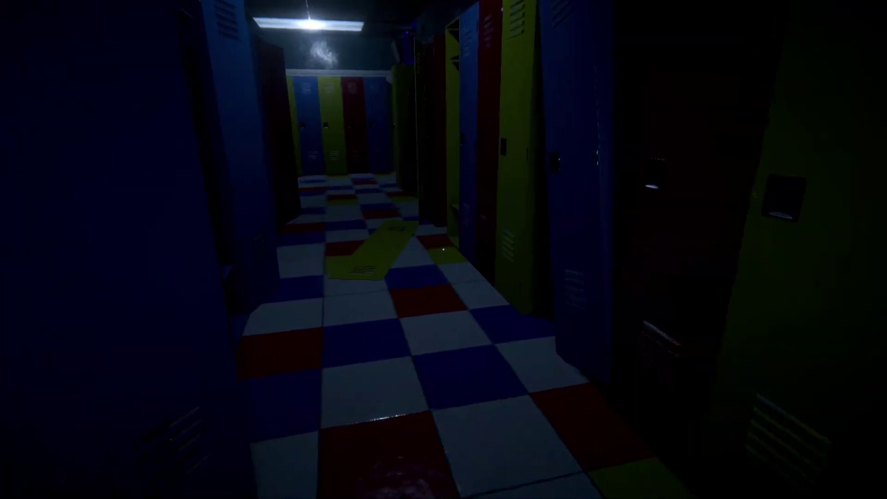
pyautogui.press('w')
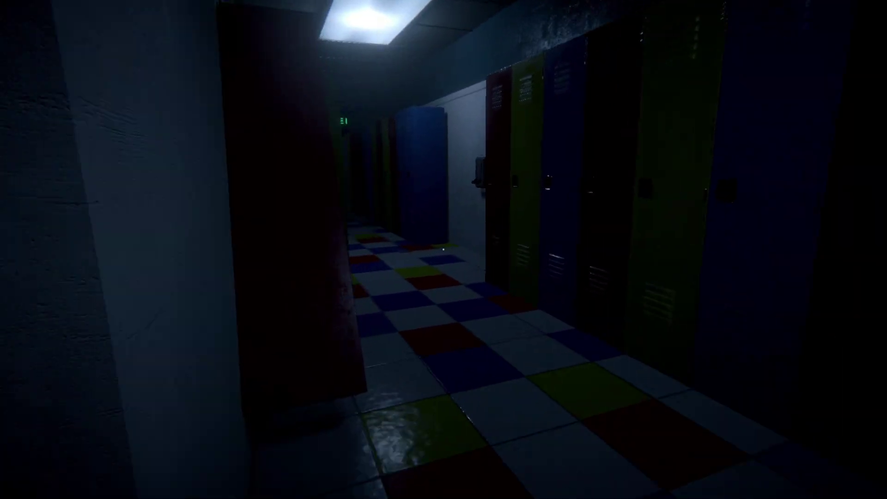
pyautogui.press('w')
pyautogui.press('e')
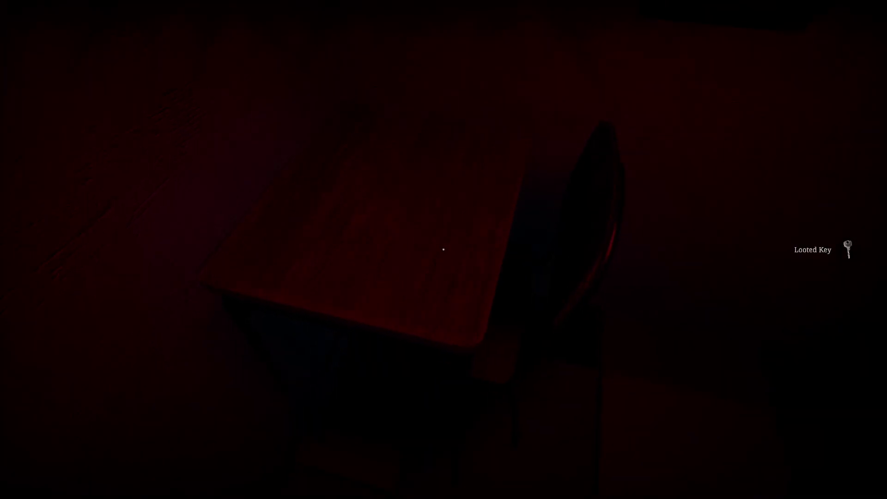
# Cross the playroom past the lockers and red door into the shelved corridor
pyautogui.press('w')
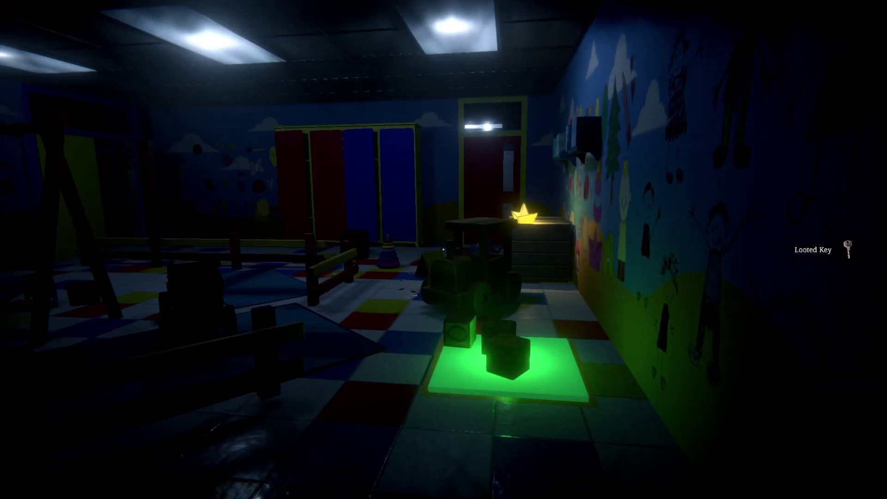
pyautogui.press('w')
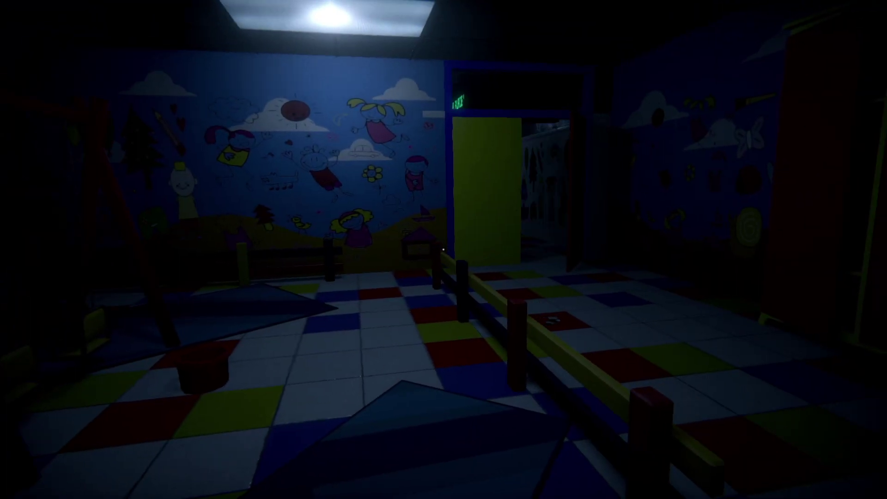
pyautogui.press('w')
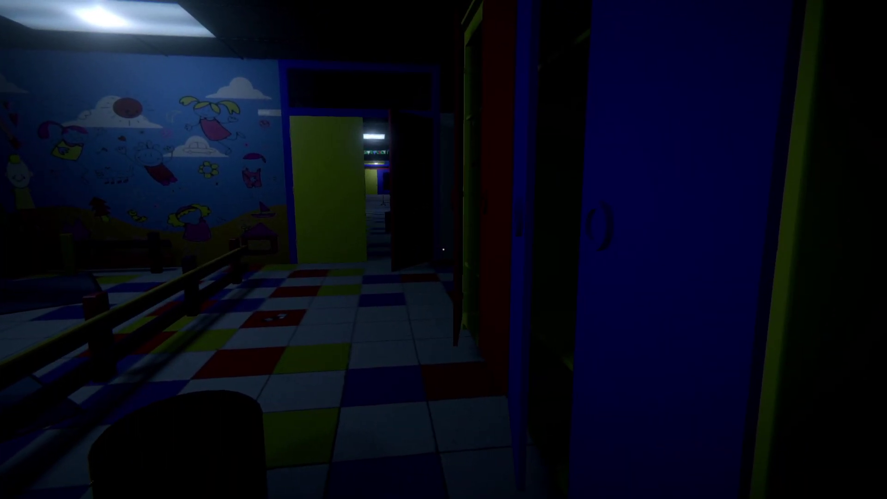
pyautogui.press('w')
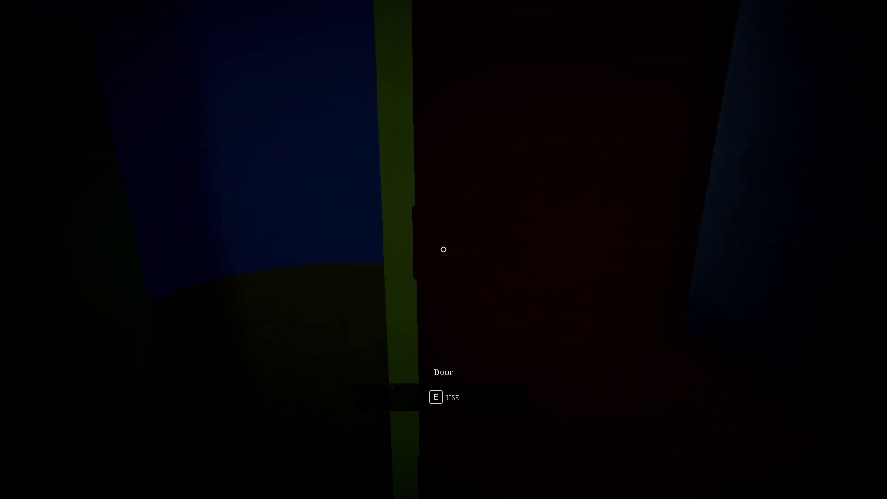
pyautogui.press('w')
pyautogui.press('w')
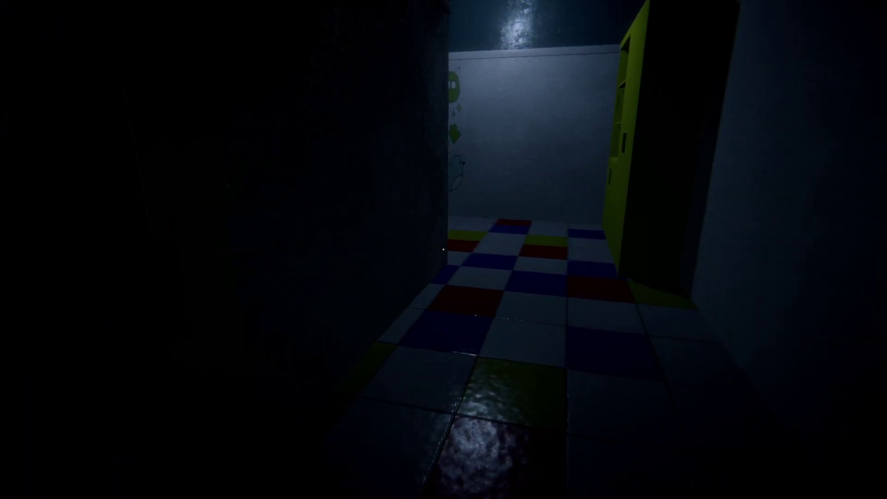
pyautogui.press('w')
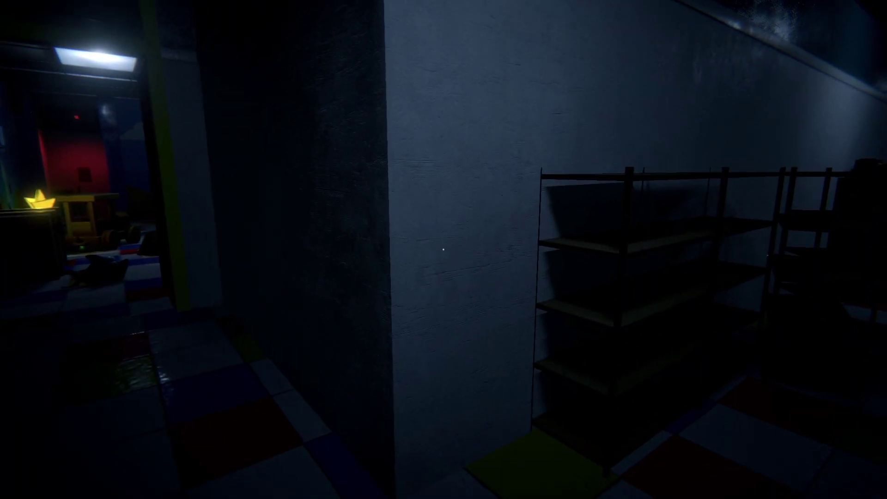
# Tour the swing playroom with the glowing boat, then return to the long hallway
pyautogui.press('w')
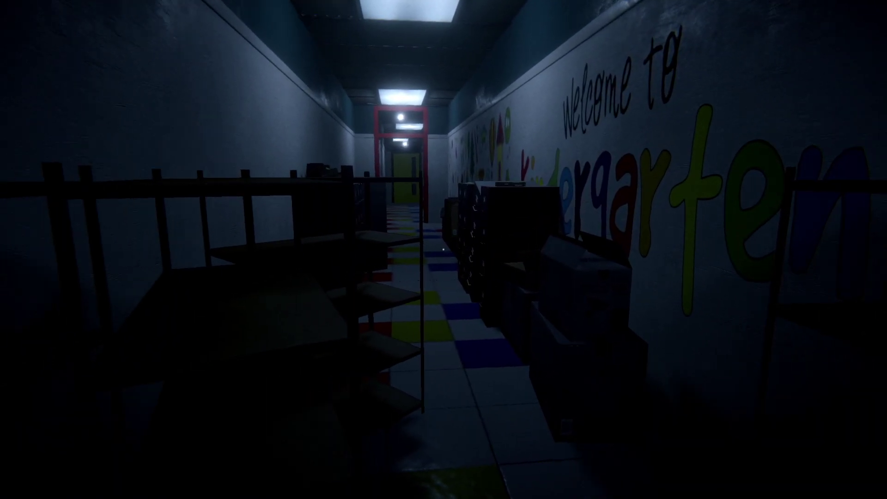
pyautogui.press('w')
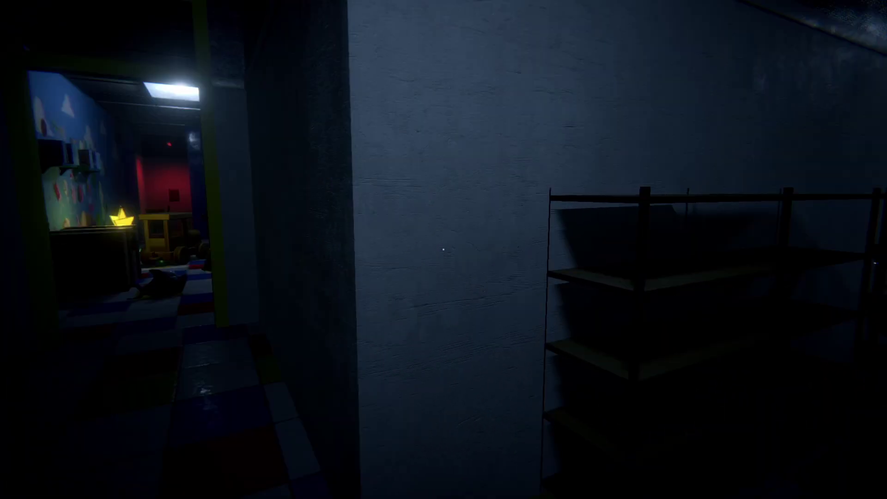
pyautogui.press('w')
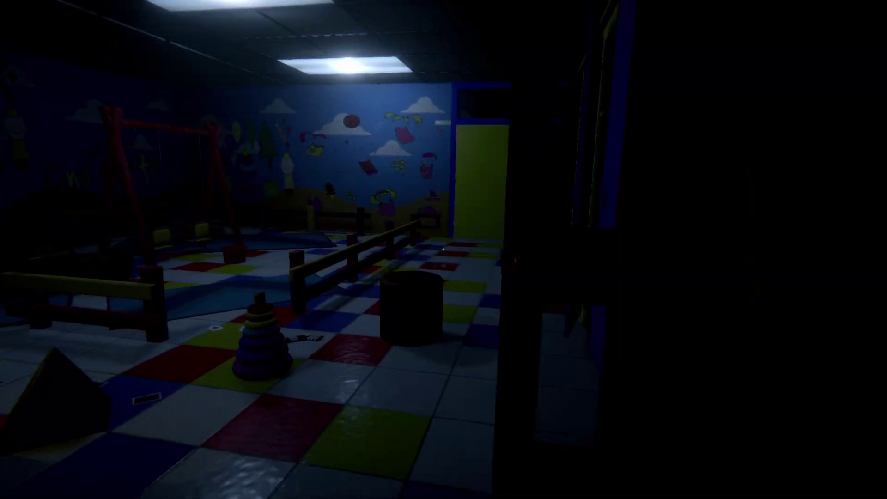
pyautogui.press('w')
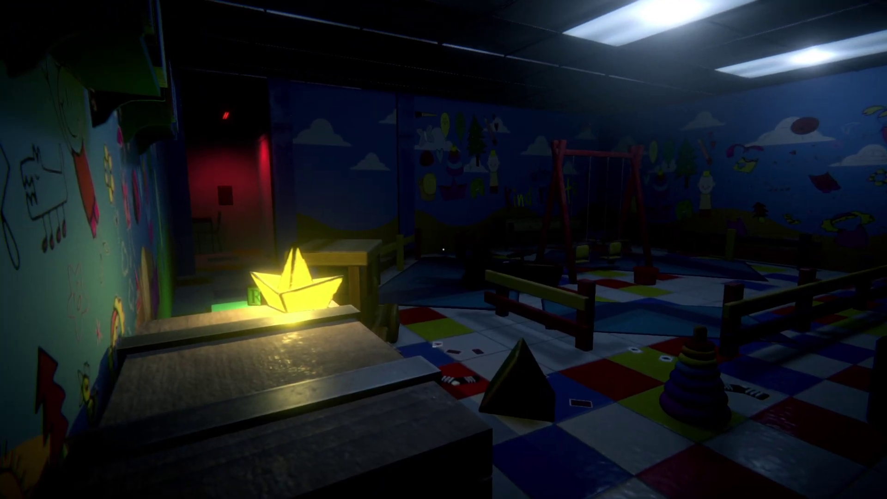
pyautogui.press('w')
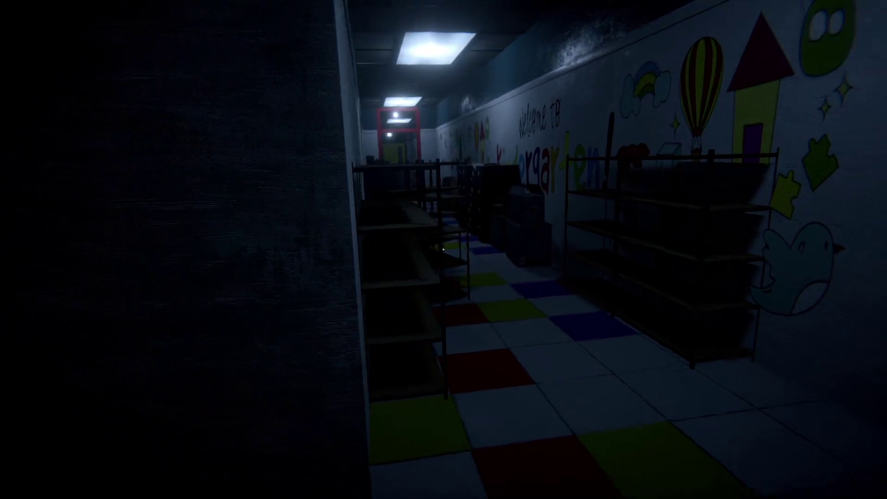
# Open the green Security door and step into the dark office
pyautogui.press('w')
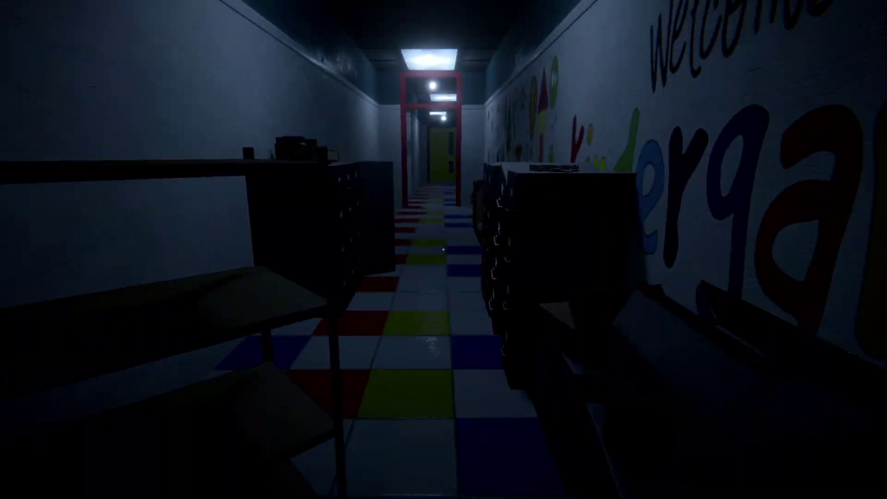
pyautogui.press('w')
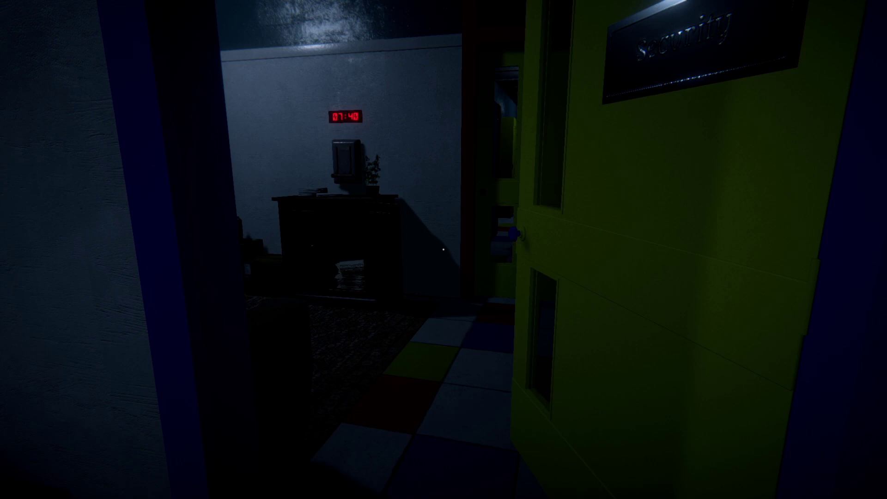
pyautogui.press('w')
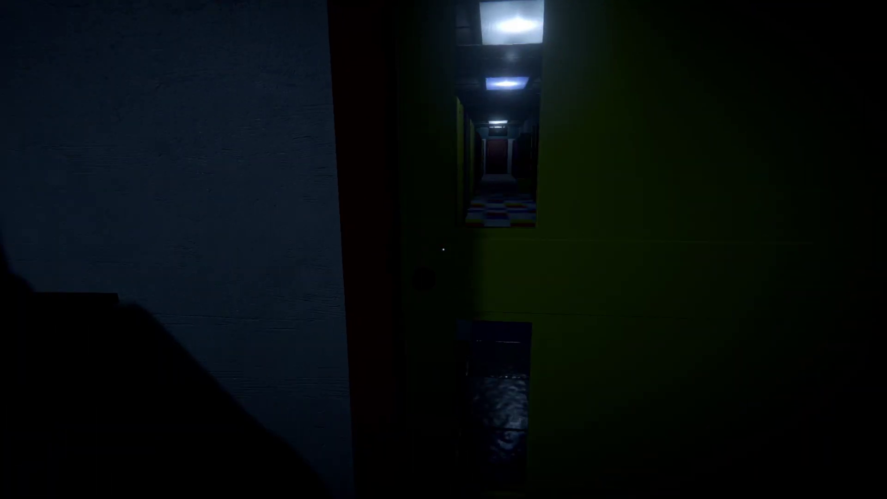
pyautogui.press('w')
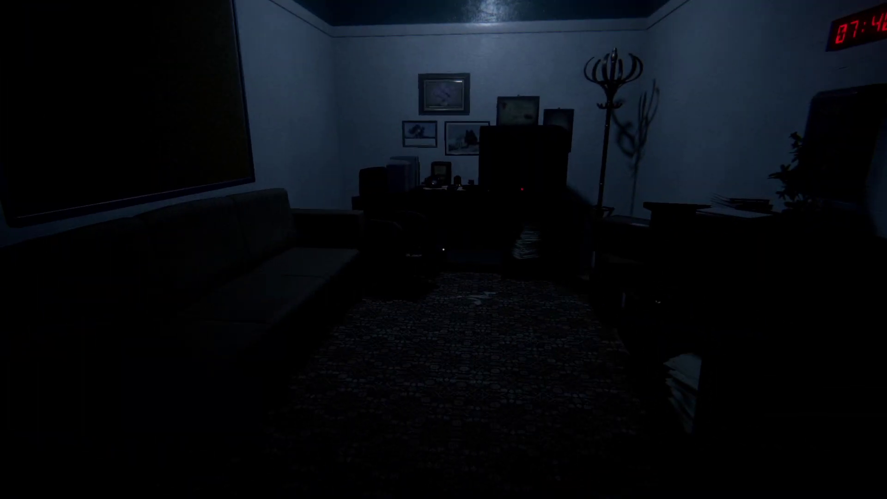
pyautogui.press('w')
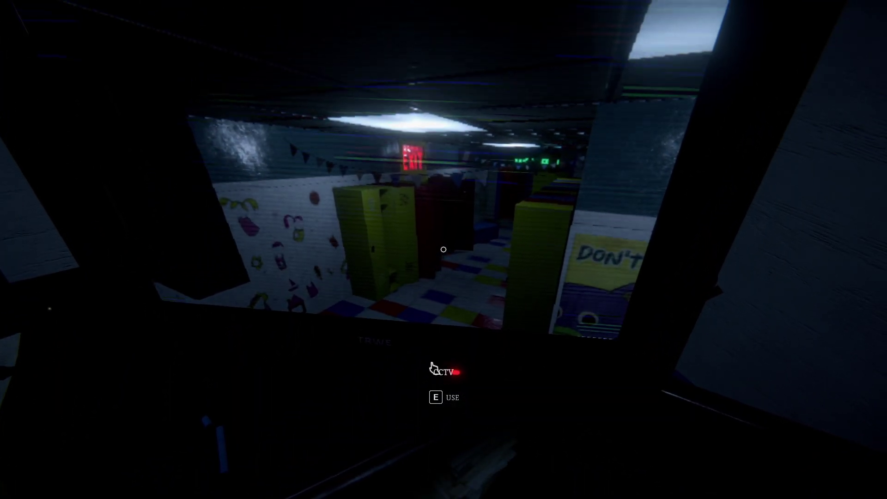
# Bring up the CCTV and cycle from CAM 2 through CAM 6 back to CAM 1
pyautogui.press('e')
pyautogui.press('Right')
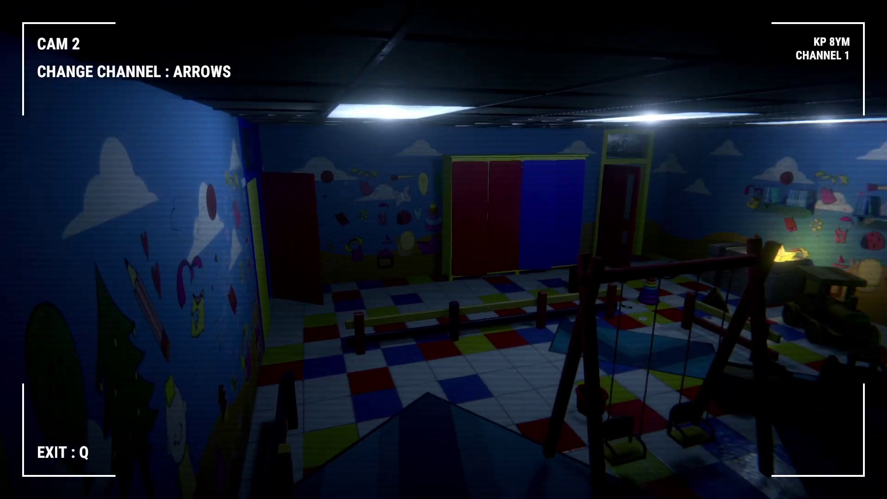
pyautogui.press('Right')
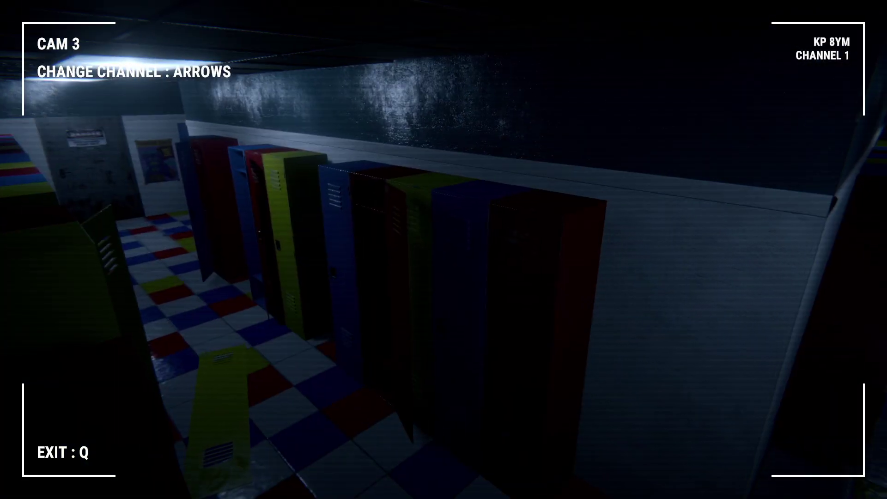
pyautogui.press('Right')
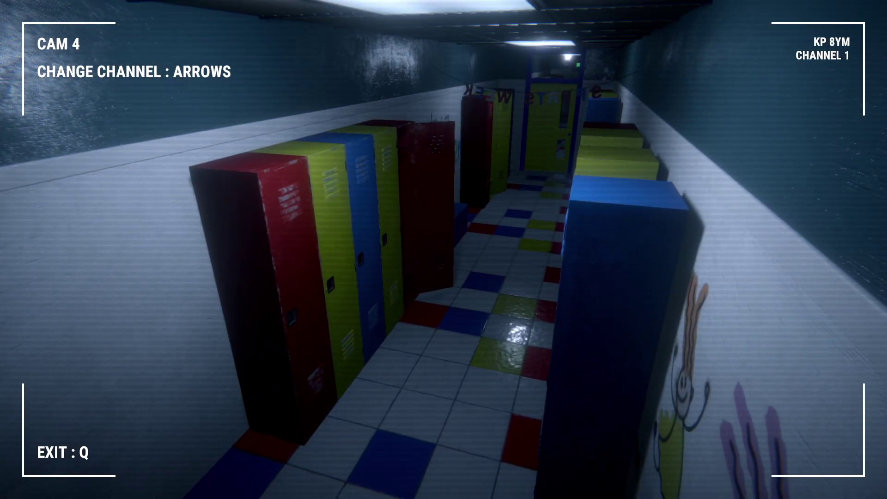
pyautogui.press('Right')
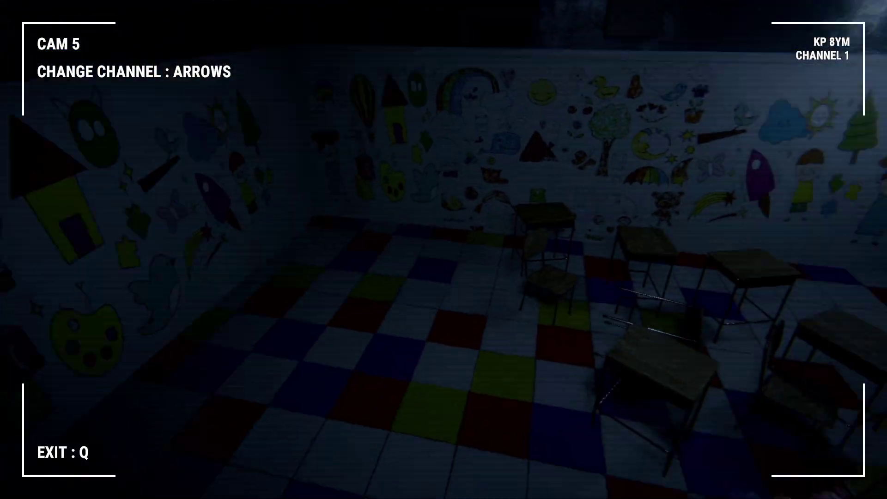
pyautogui.press('Right')
pyautogui.press('Right')
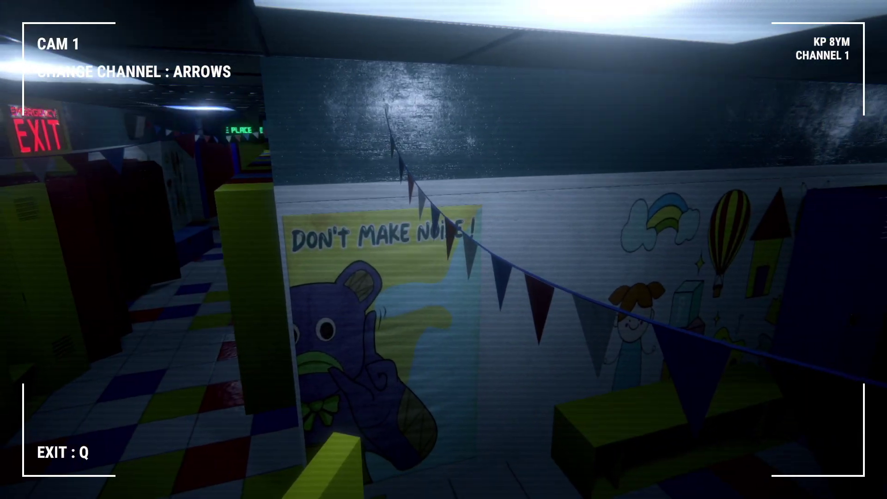
# Cycle the CCTV again through CAM 2, CAM 3 and CAM 4
pyautogui.press('Right')
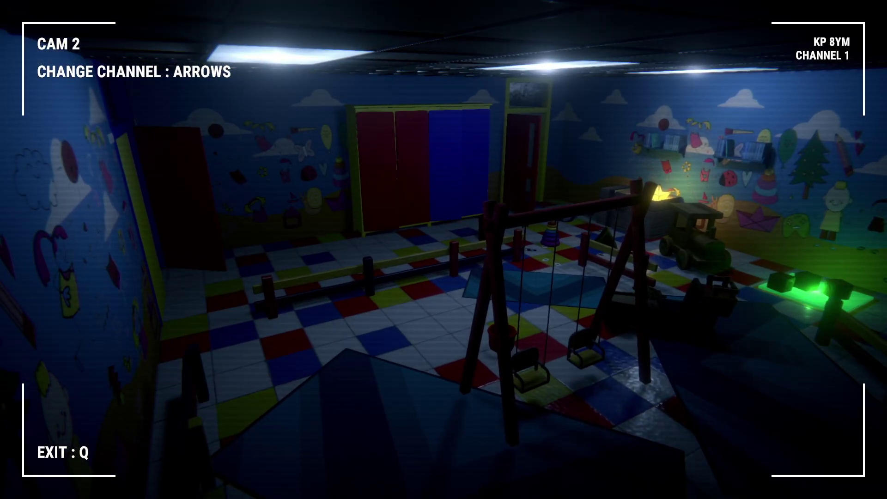
pyautogui.press('Right')
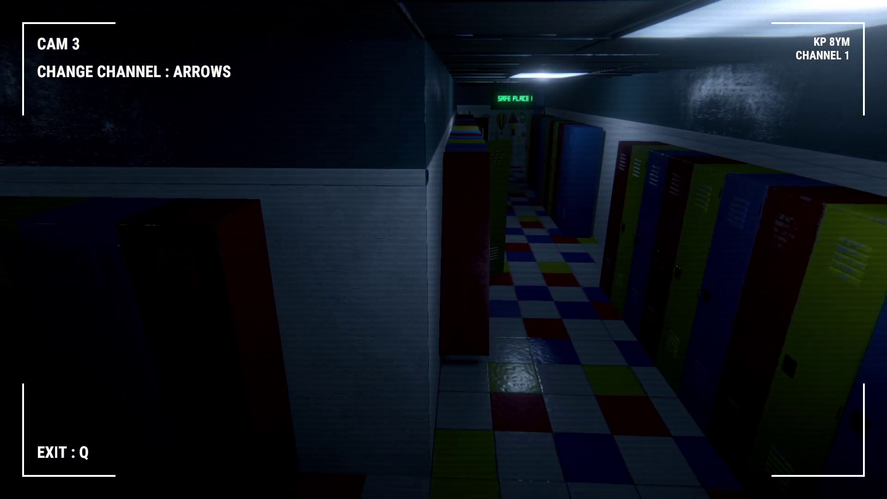
pyautogui.press('Right')
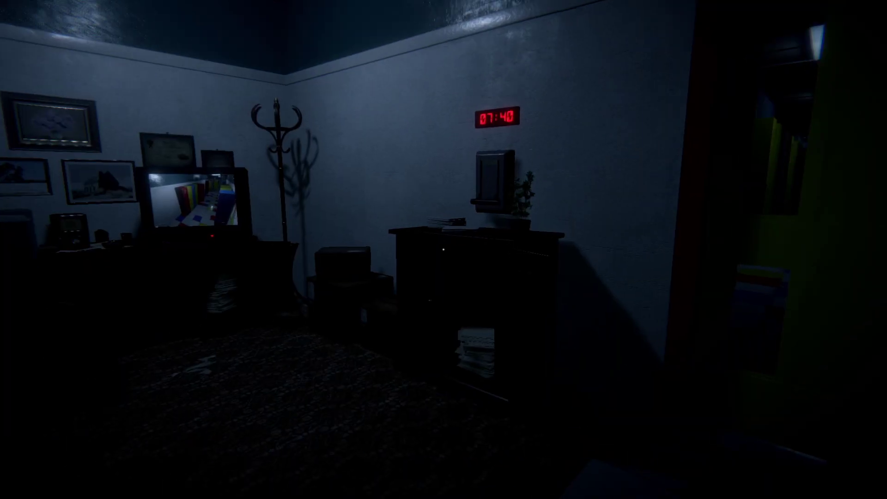
# Walk past the wall lever, go through the green door, and open the yellow door across the storeroom
pyautogui.press('w')
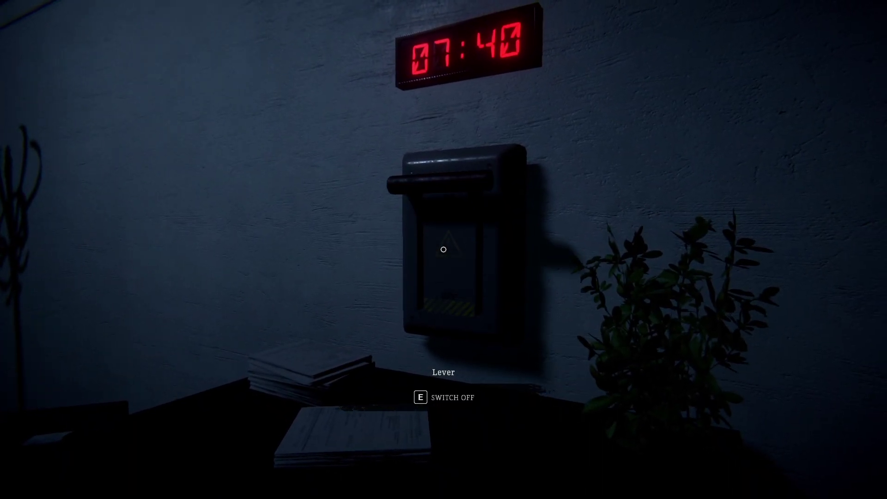
pyautogui.press('w')
pyautogui.press('e')
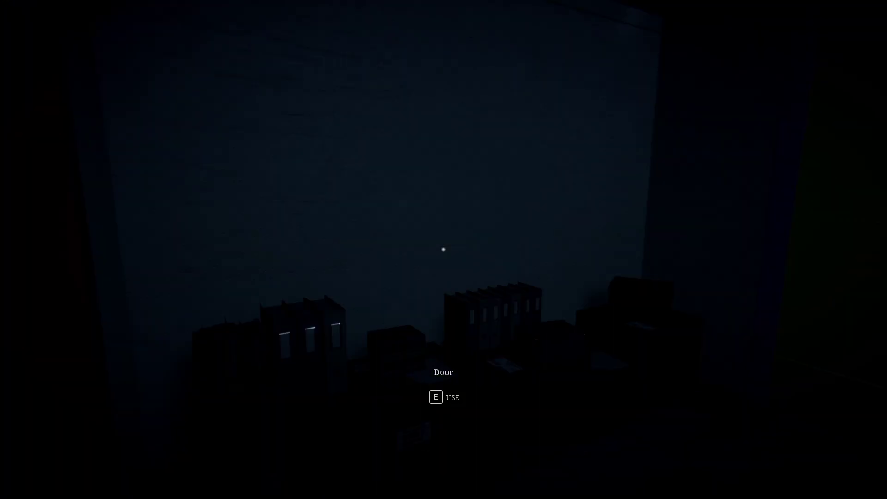
pyautogui.press('w')
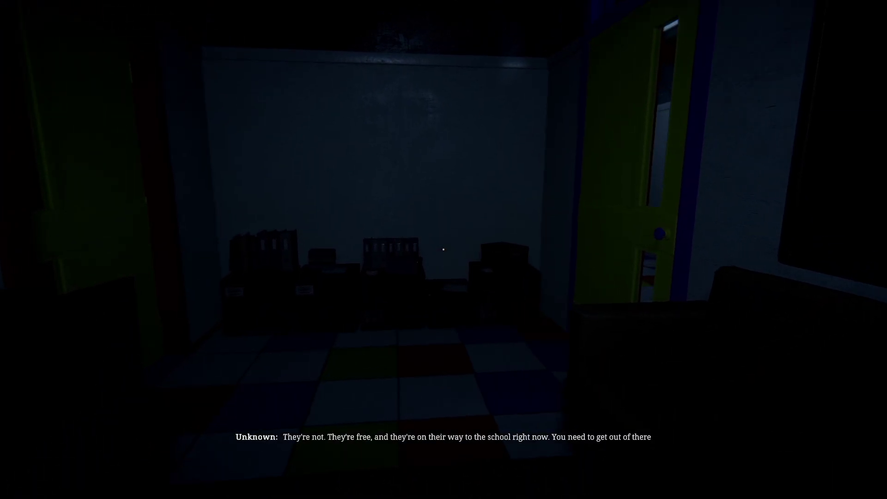
pyautogui.press('e')
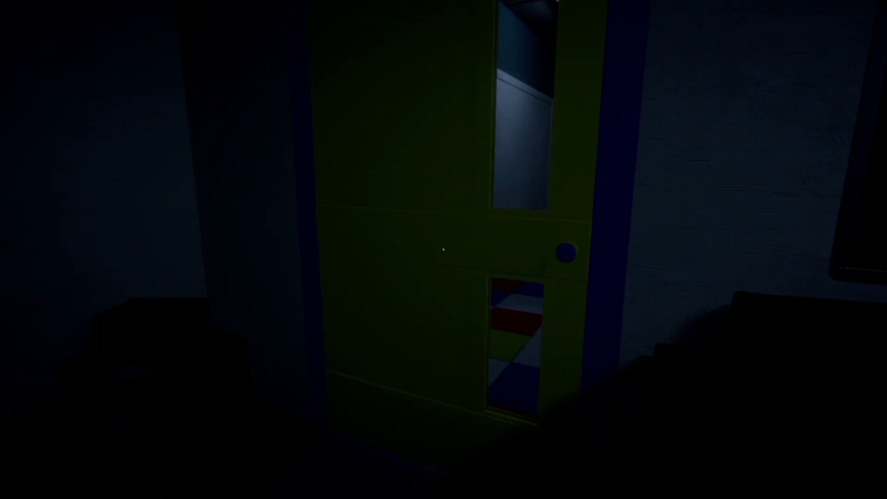
# Walk to the Kindergarten Area door and go through it into the locker hallway
pyautogui.press('w')
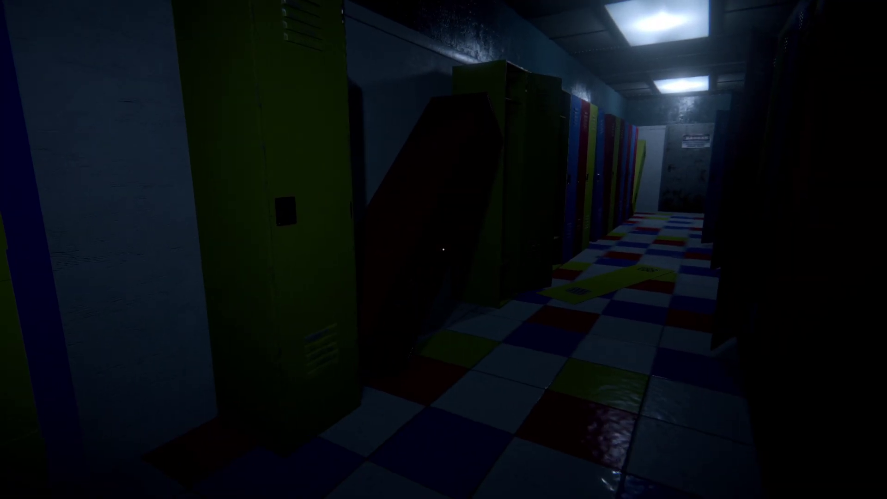
pyautogui.press('e')
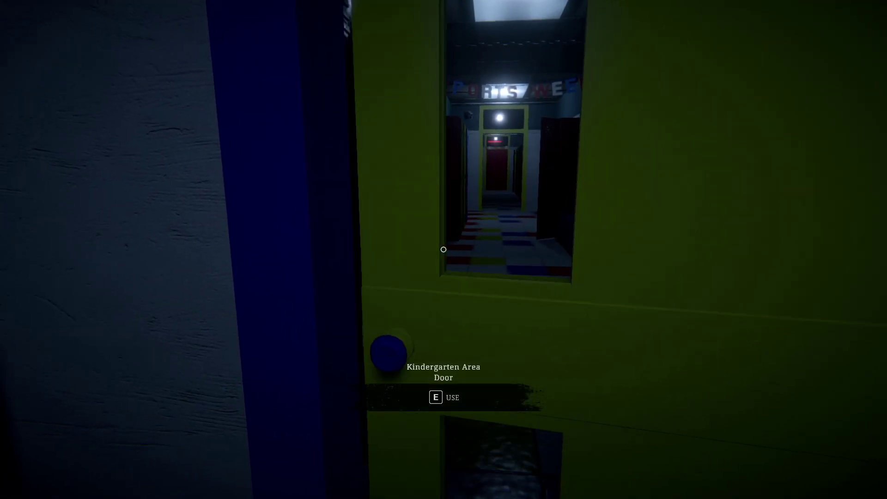
pyautogui.press('w')
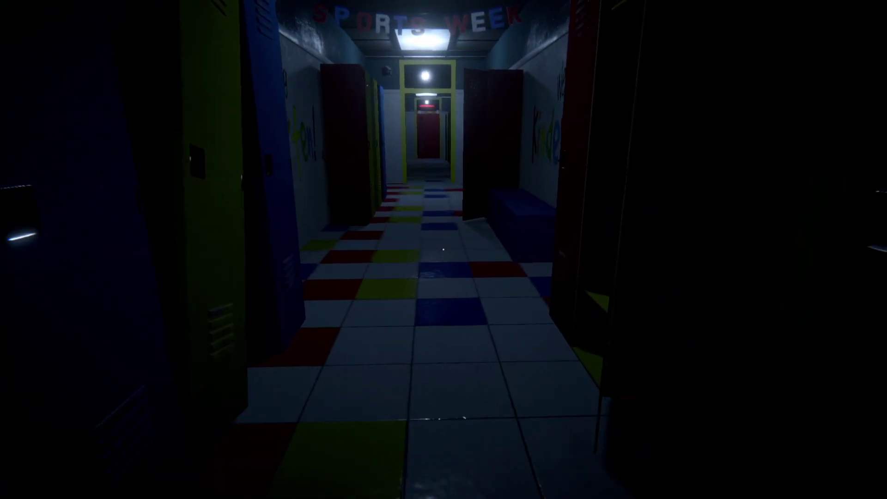
# Advance through the yellow doorway and the locker corridors, then through the blue-framed doorway
pyautogui.press('w')
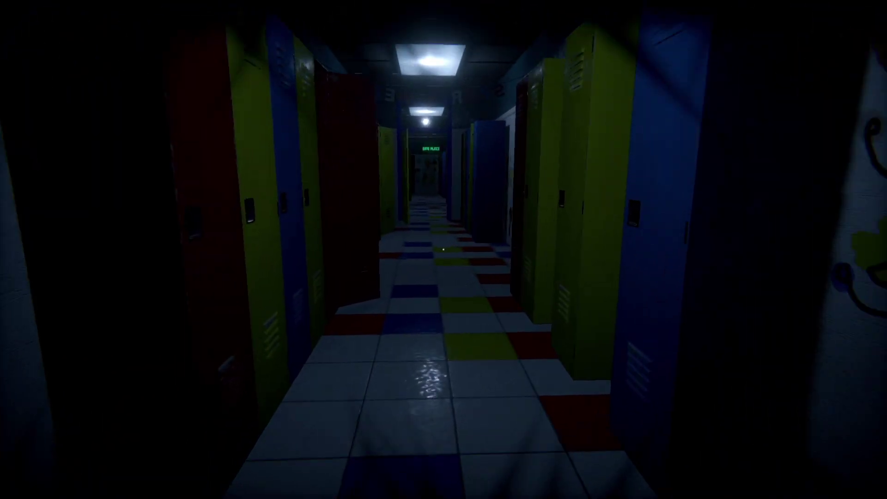
pyautogui.press('w')
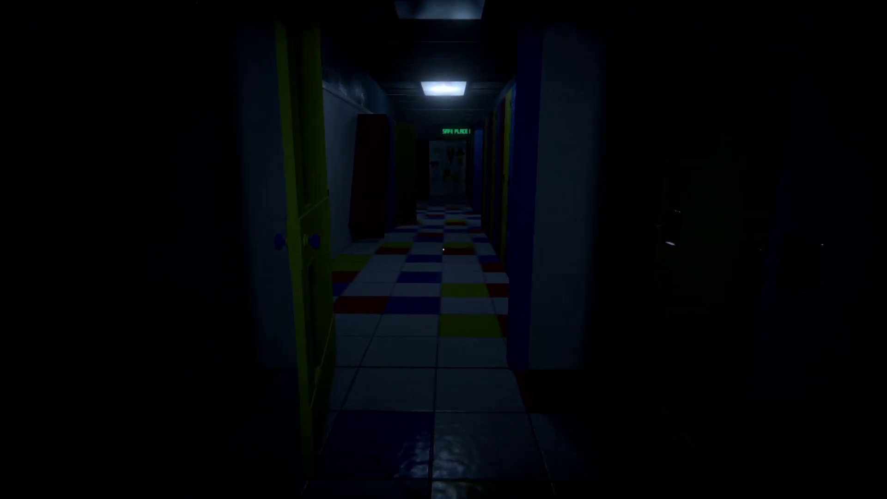
pyautogui.press('w')
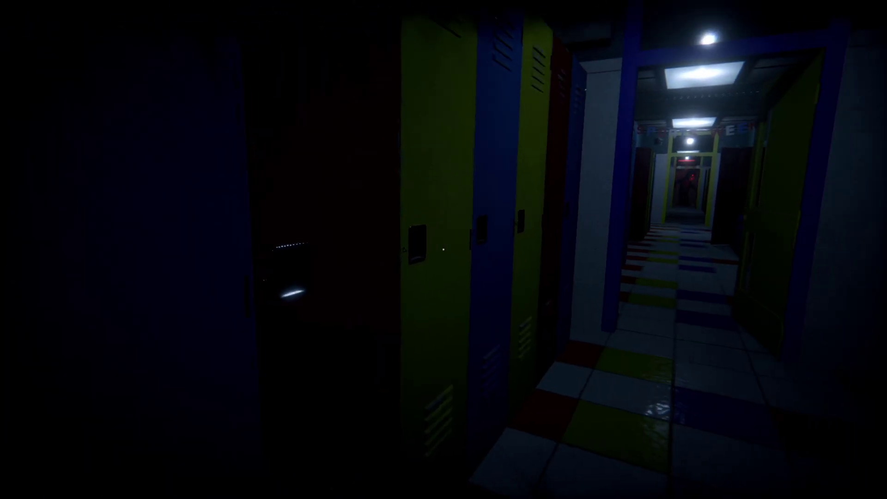
pyautogui.press('d')
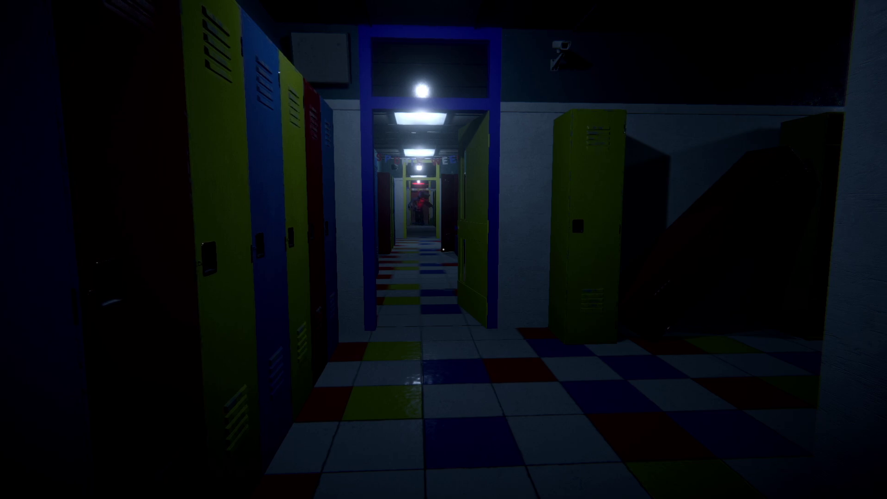
pyautogui.press('w')
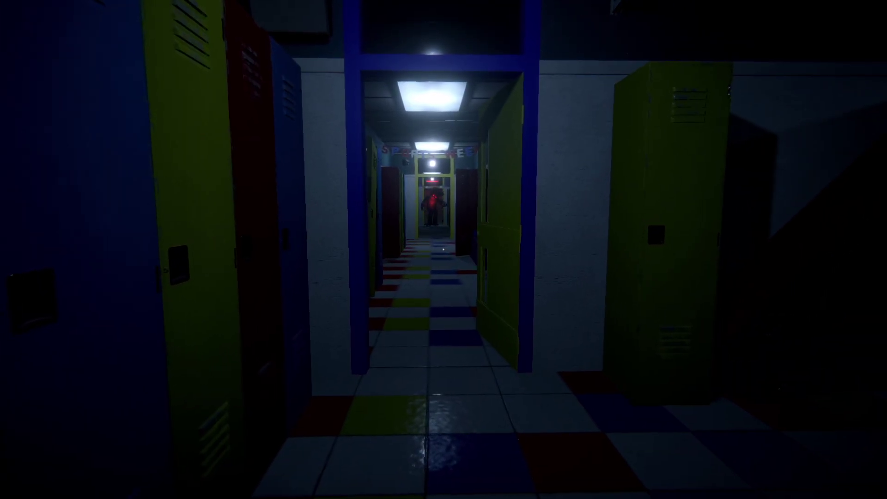
pyautogui.press('w')
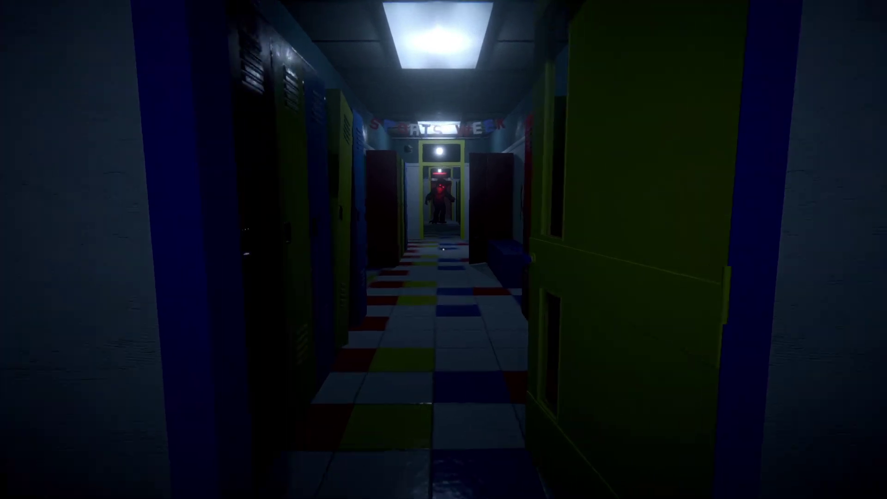
# Flee from the red-eyed creature past the SAFE PLACE doorway into the next corridor
pyautogui.press('w')
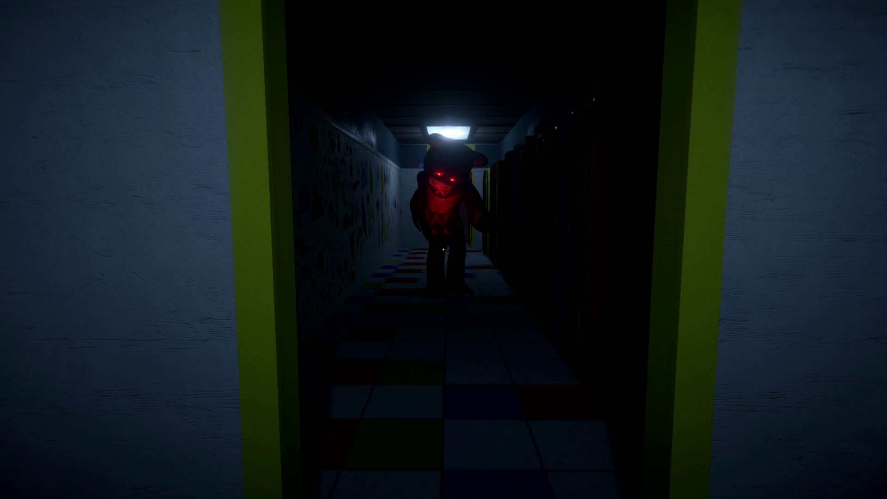
pyautogui.press('w')
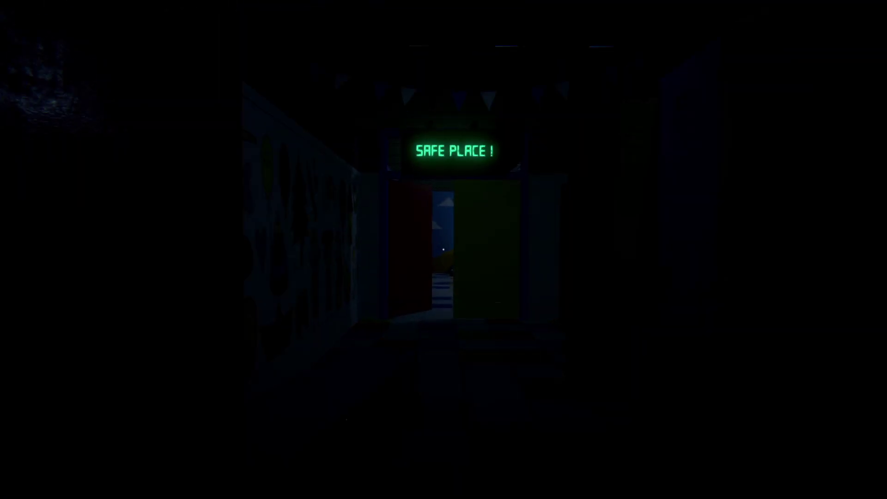
pyautogui.press('w')
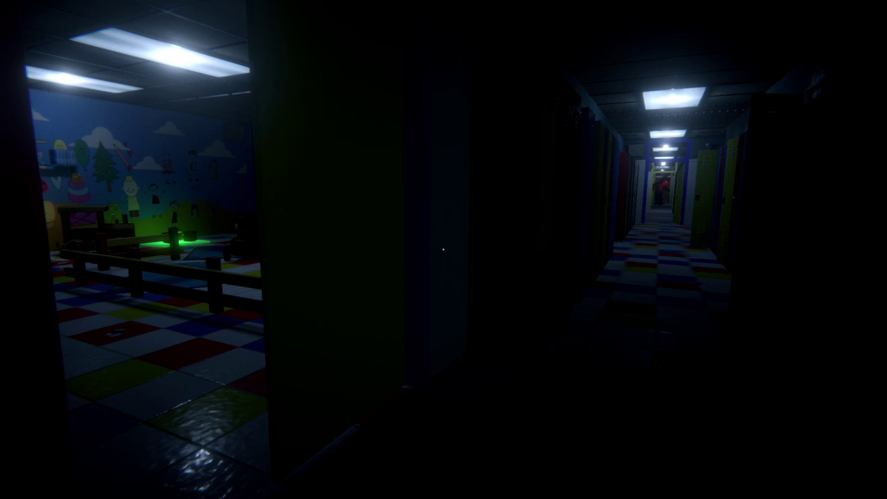
pyautogui.press('w')
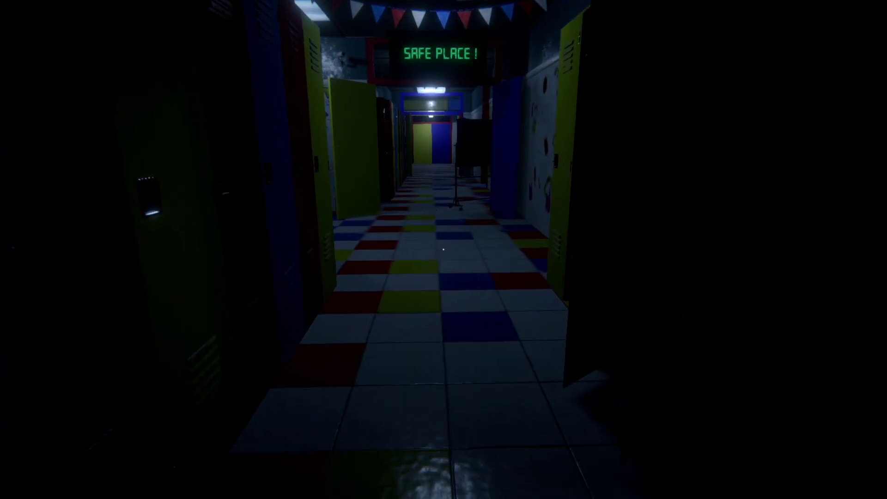
pyautogui.press('w')
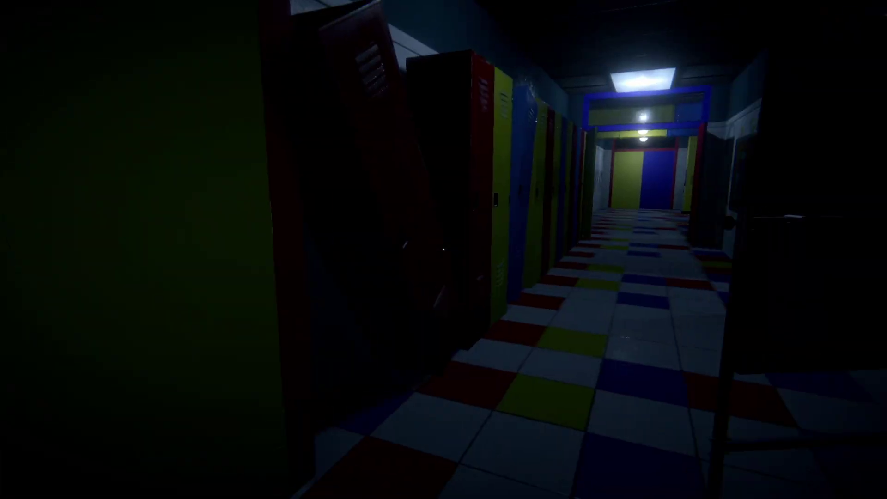
# Cross the dark classroom and tiled corridor, then enter the office through the yellow door
pyautogui.press('w')
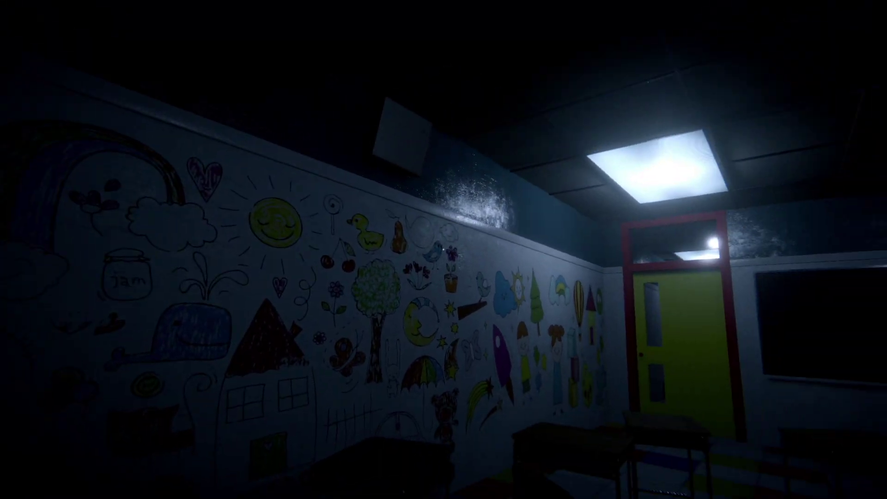
pyautogui.moveTo(444, 250); pyautogui.dragTo(624, 249)
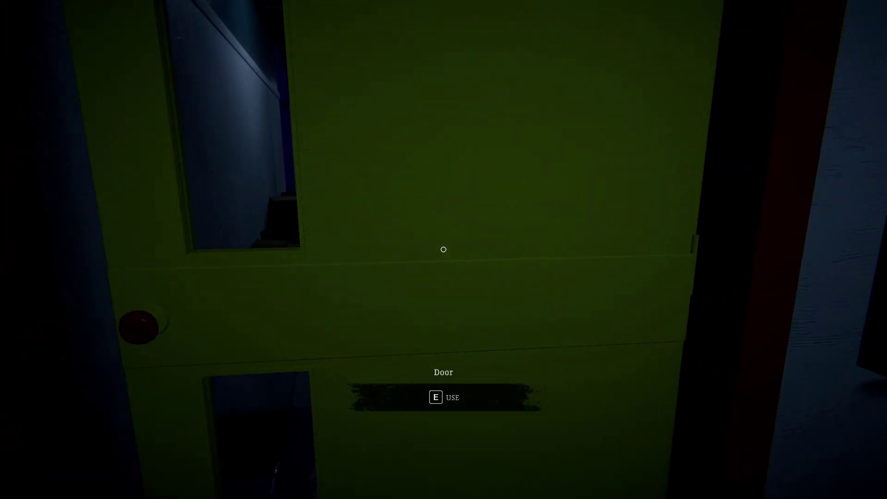
pyautogui.press('e')
pyautogui.press('w')
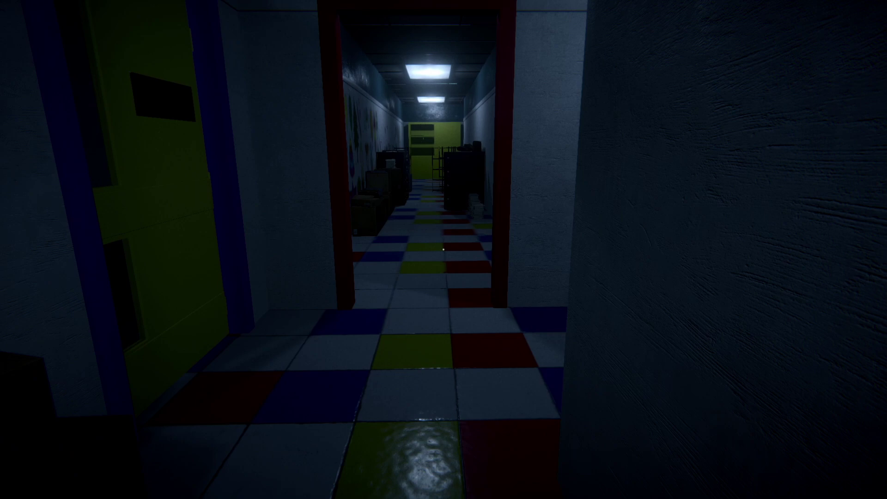
pyautogui.moveTo(444, 250); pyautogui.dragTo(278, 250)
pyautogui.press('w')
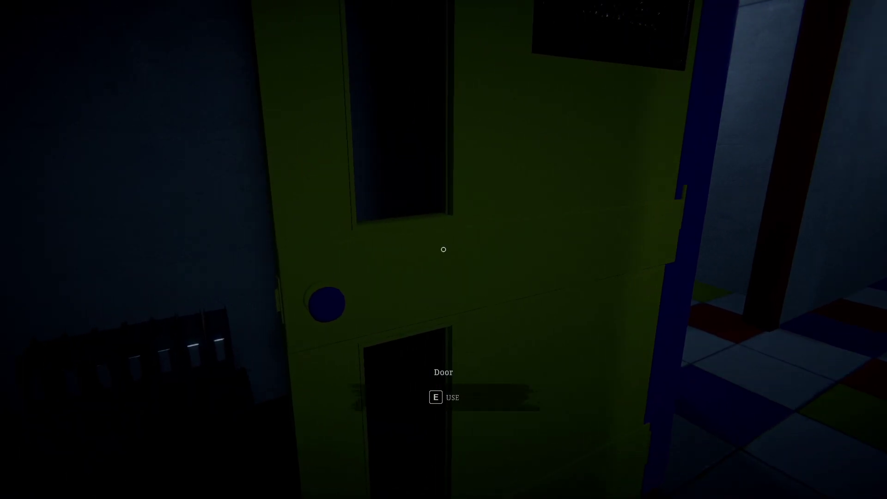
pyautogui.press('e')
pyautogui.press('w')
# Walk up to the wall lever, then turn left toward the CCTV desk
pyautogui.moveTo(444, 250); pyautogui.dragTo(624, 250)
pyautogui.press('w')
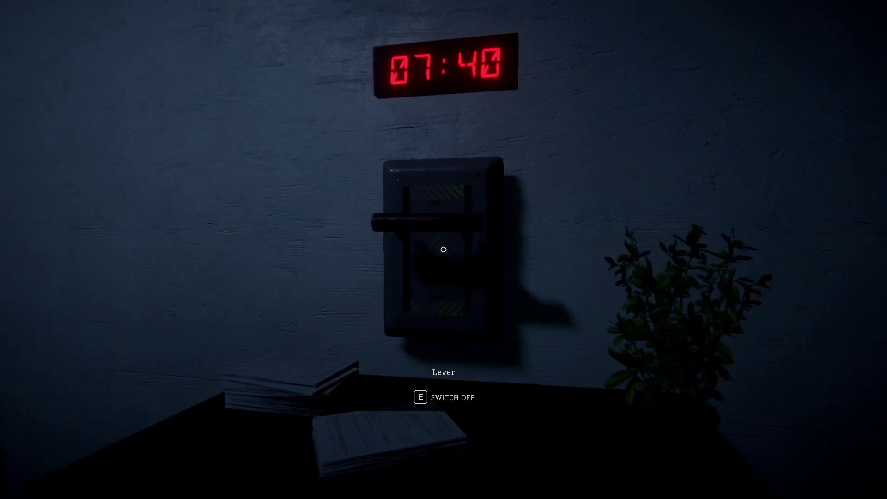
pyautogui.moveTo(443, 249); pyautogui.dragTo(277, 249)
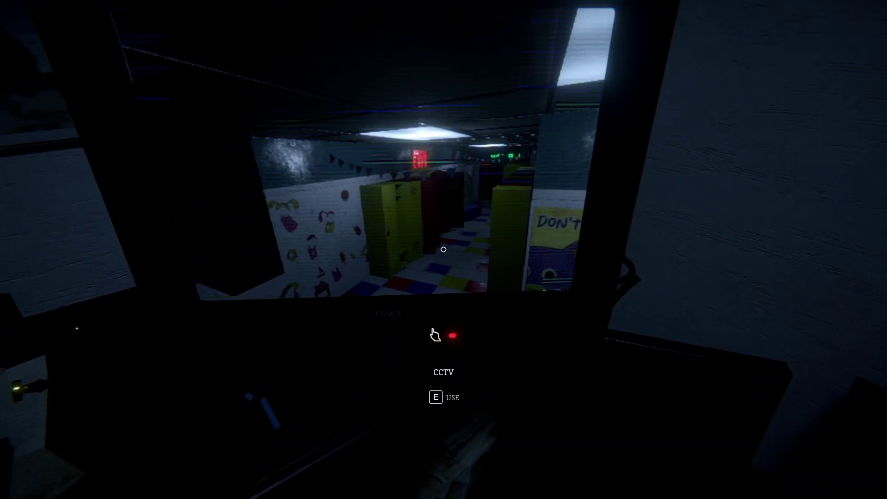
pyautogui.press('e')
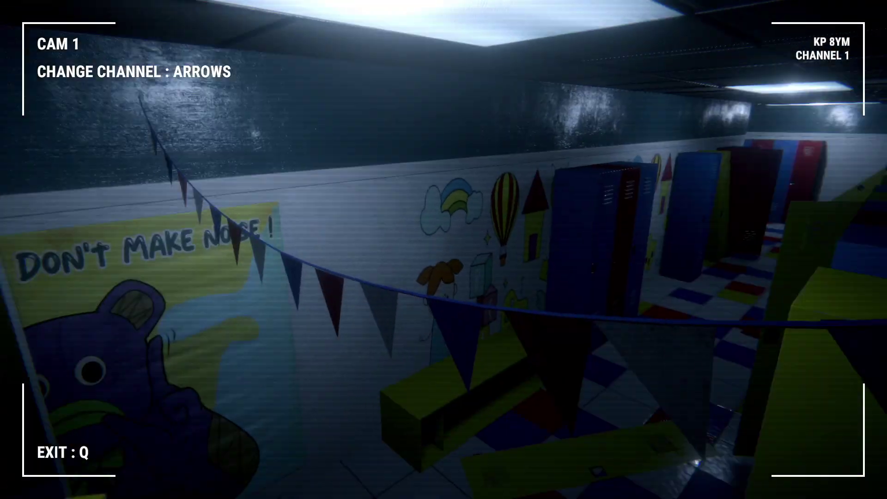
# Use the CCTV, view the playroom and locker hallway cameras, then leave the camera view
pyautogui.press('Right')
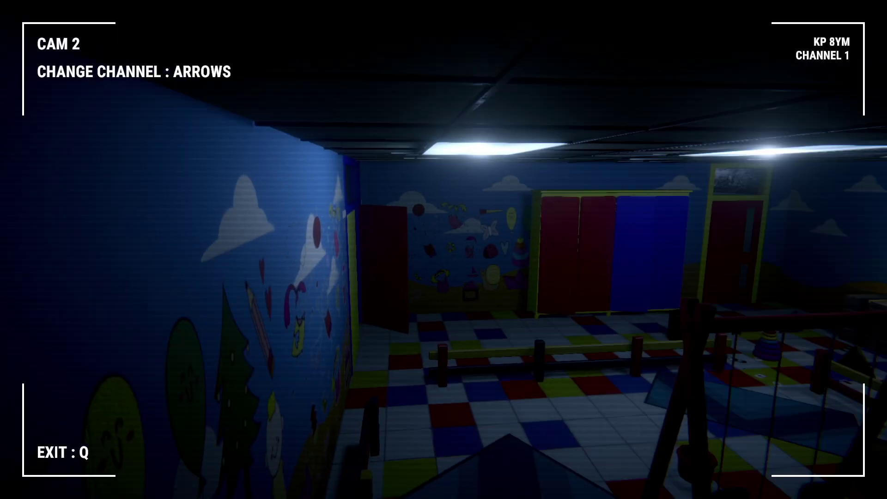
pyautogui.press('Right')
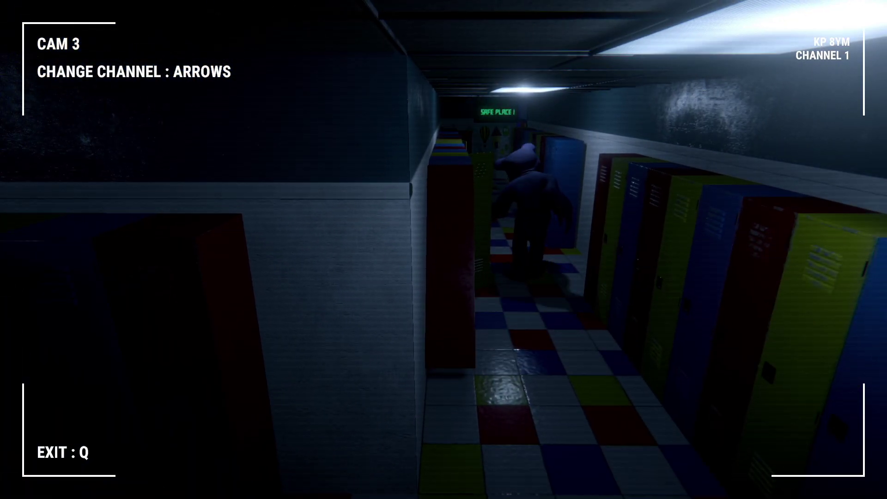
pyautogui.press('q')
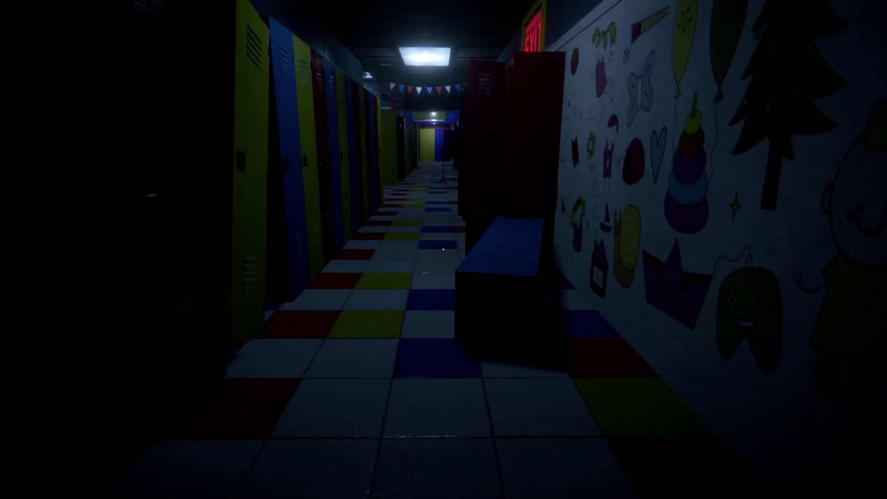
# Walk past the SAFE PLACE! corridor and down the locker hallways past the fallen locker door
pyautogui.press('w')
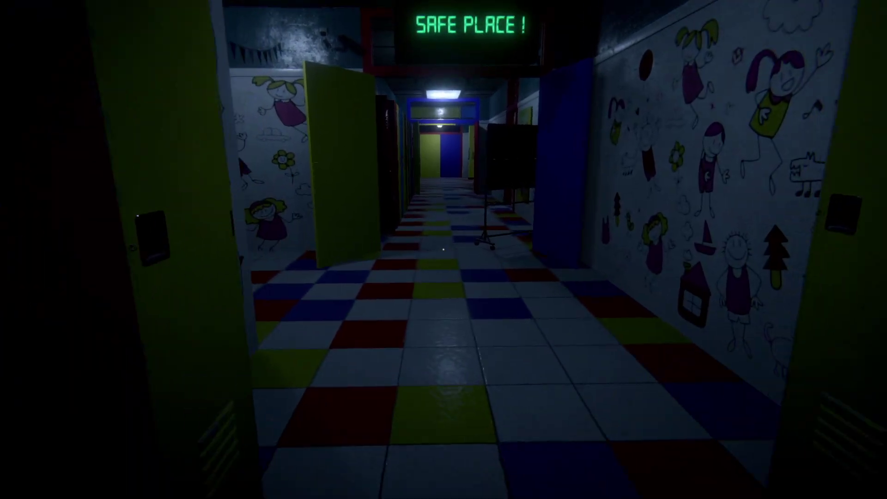
pyautogui.press('w')
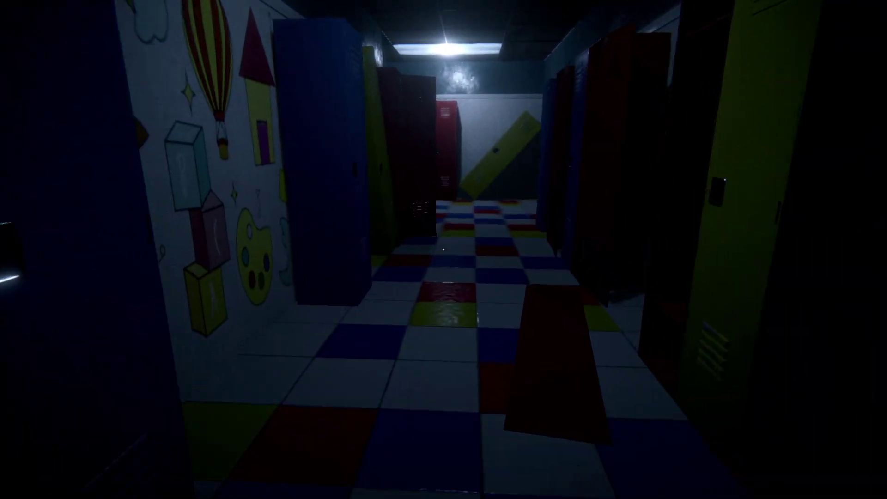
pyautogui.press('w')
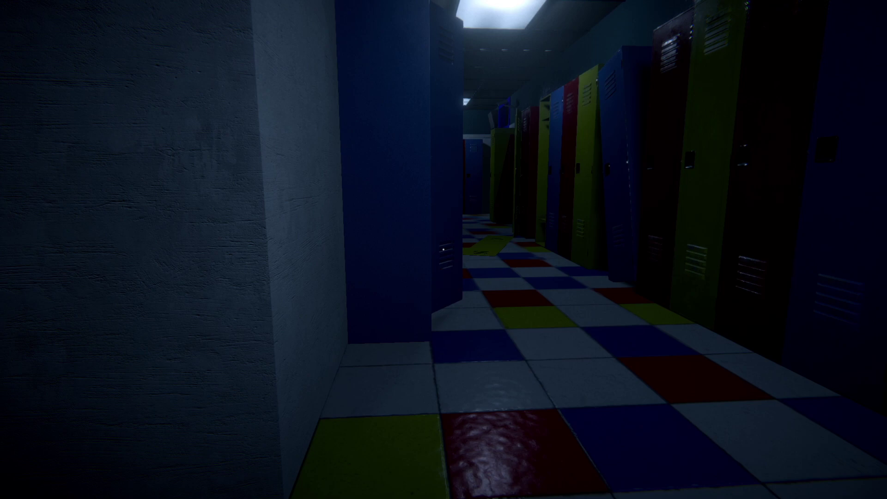
pyautogui.press('w')
pyautogui.press('w')
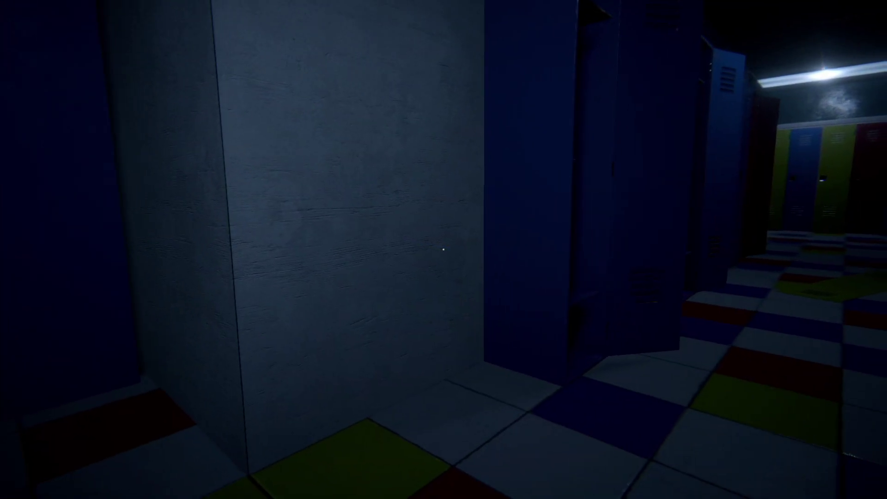
pyautogui.press('w')
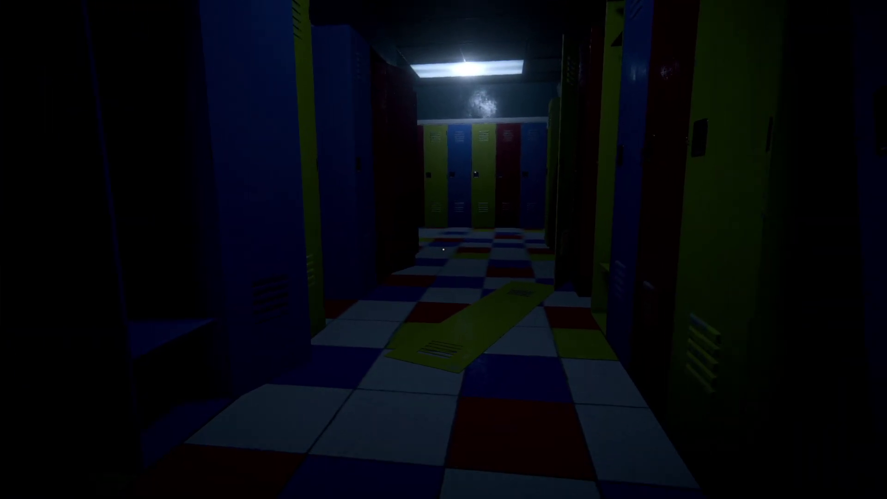
pyautogui.press('w')
pyautogui.press('w')
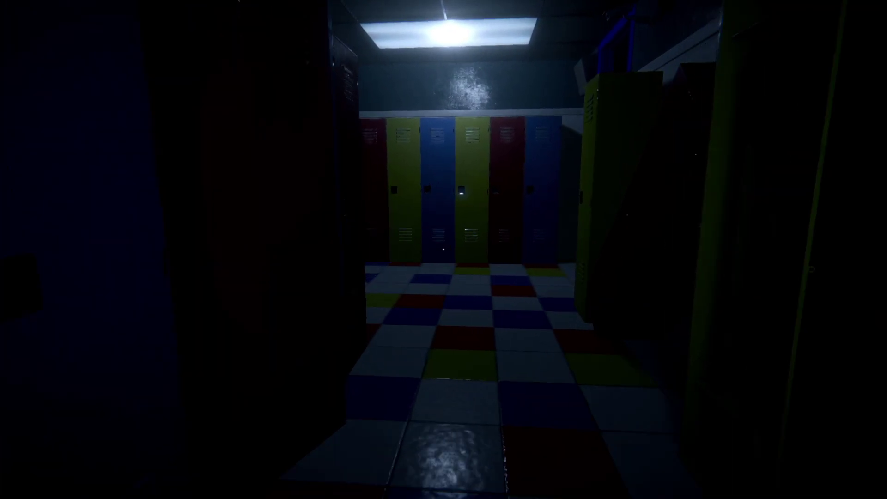
pyautogui.press('w')
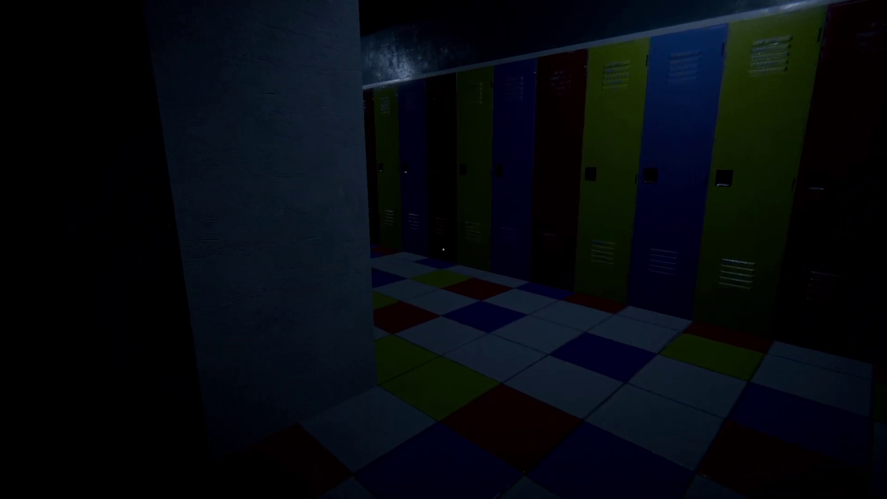
pyautogui.press('w')
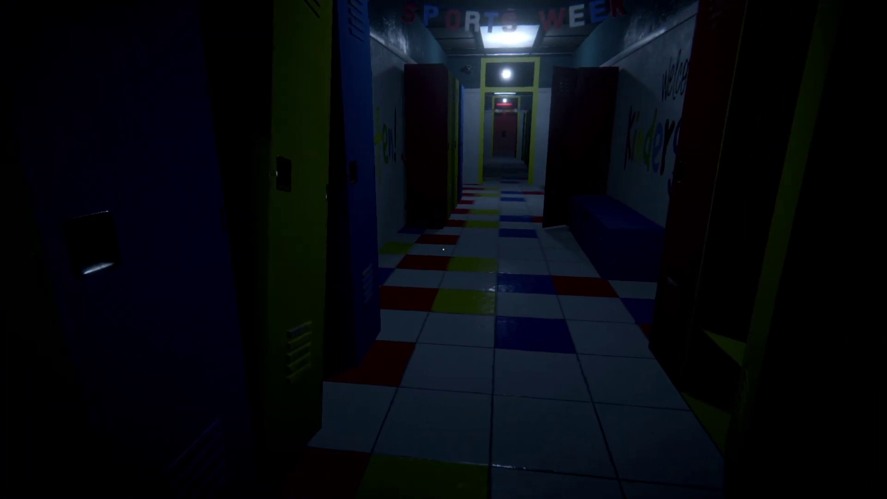
# Go through the Kindergarten Area Door and continue past the green doorway into the long corridor
pyautogui.press('w')
pyautogui.press('w')
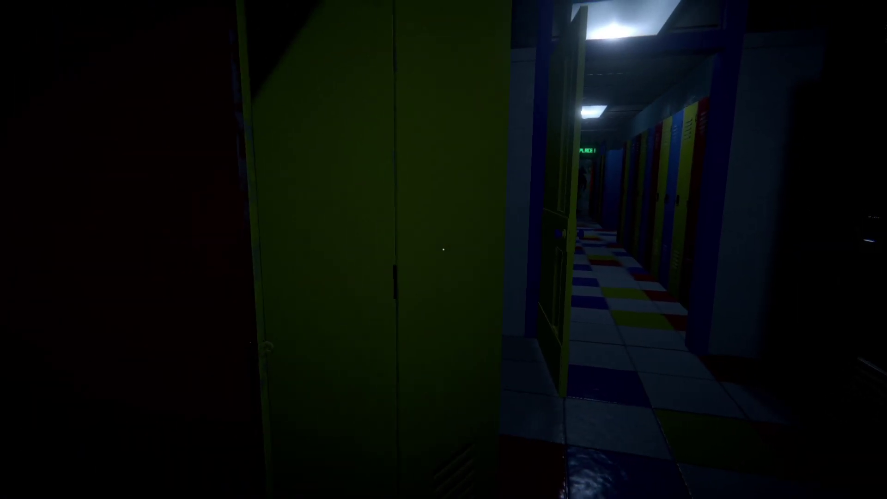
pyautogui.press('w')
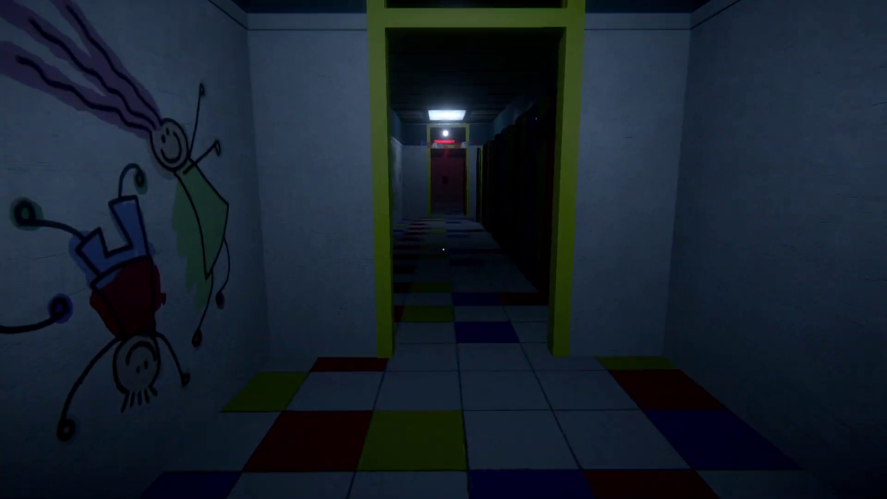
pyautogui.press('w')
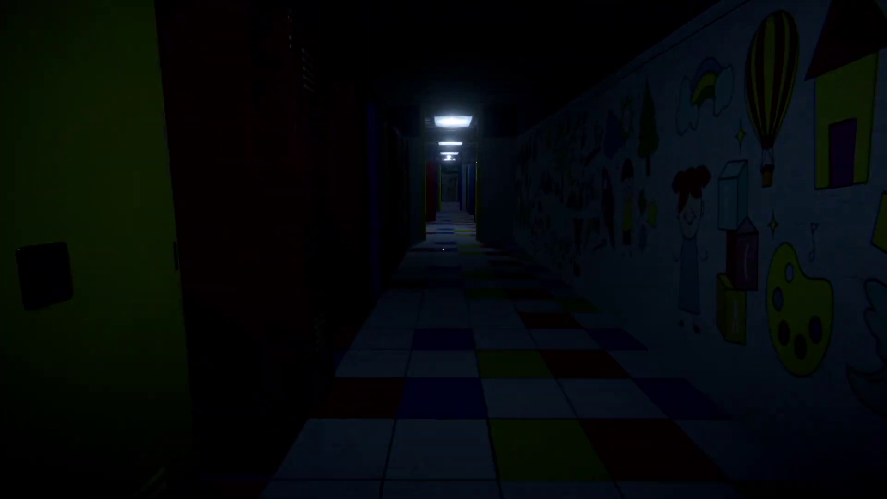
pyautogui.press('w')
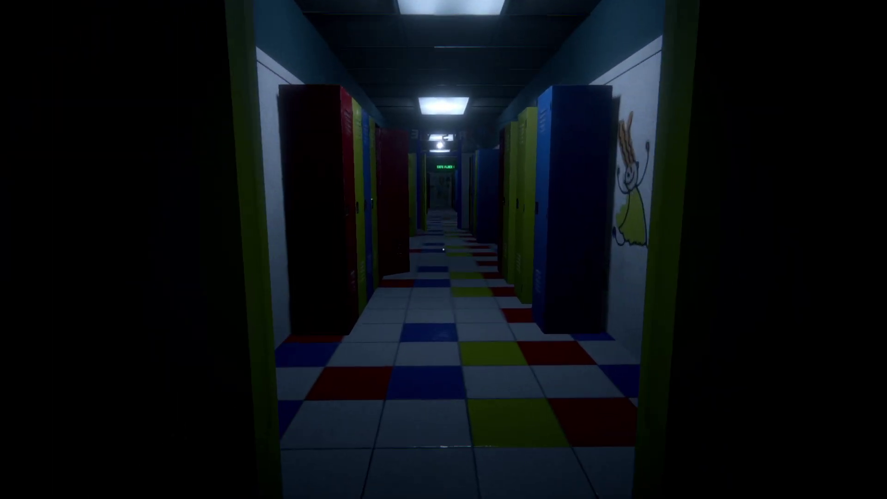
pyautogui.press('w')
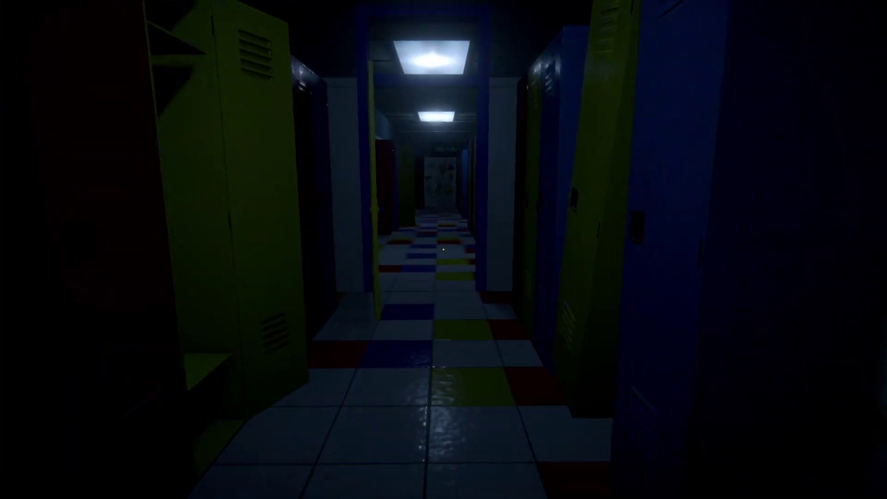
pyautogui.press('w')
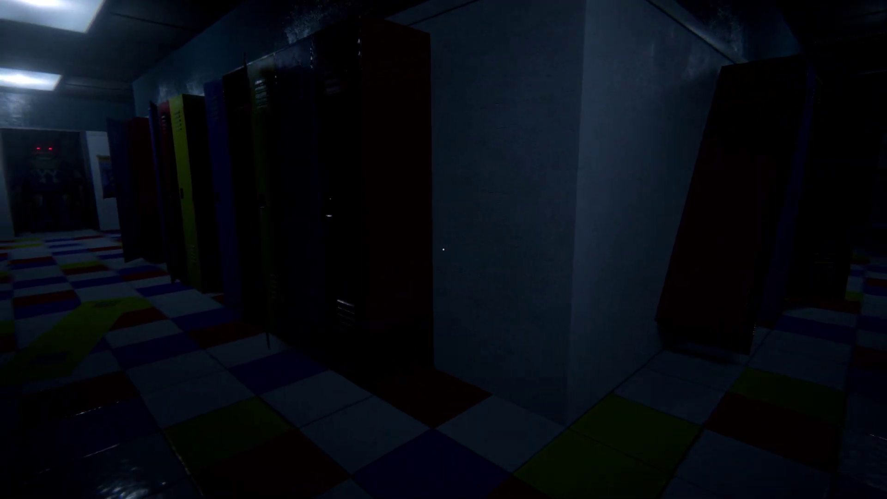
pyautogui.press('w')
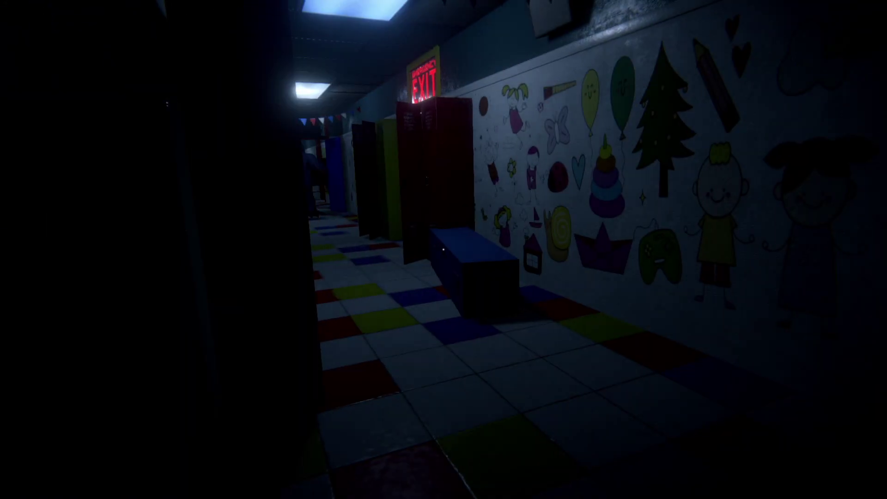
# Cross the playroom, shelf corridor and red doorway into the dark locker corridor toward the exit
pyautogui.press('w')
pyautogui.press('w')
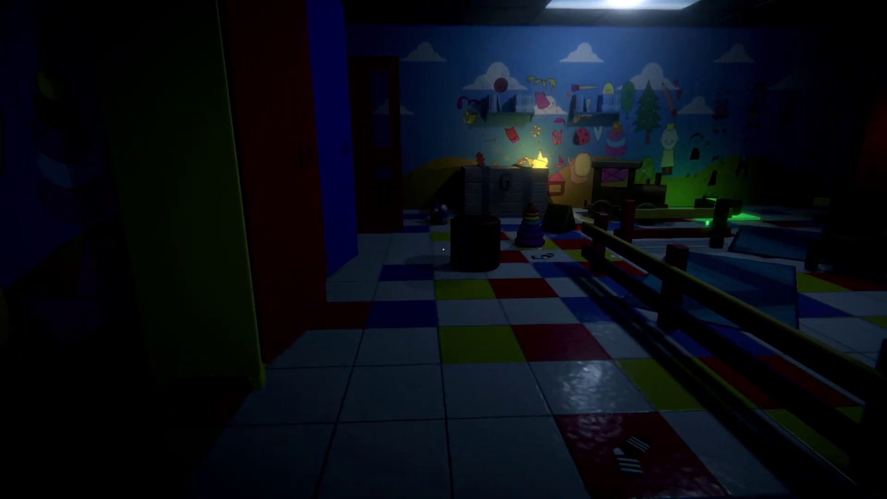
pyautogui.press('w')
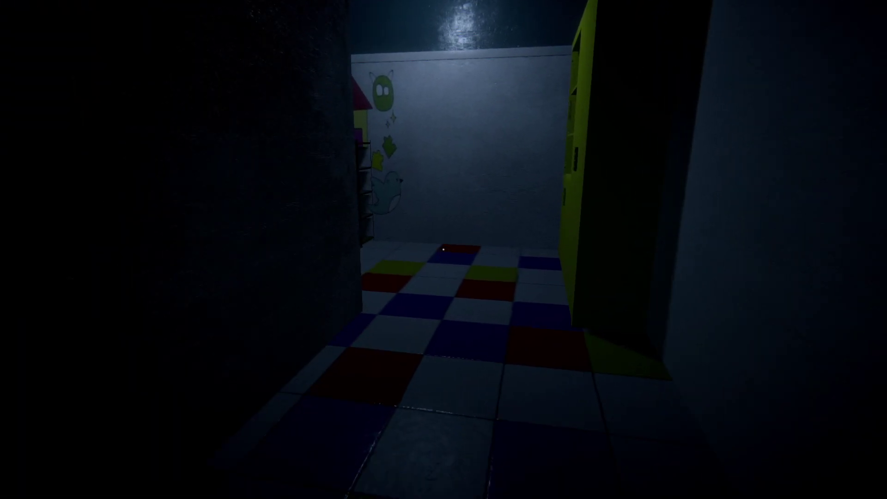
pyautogui.press('w')
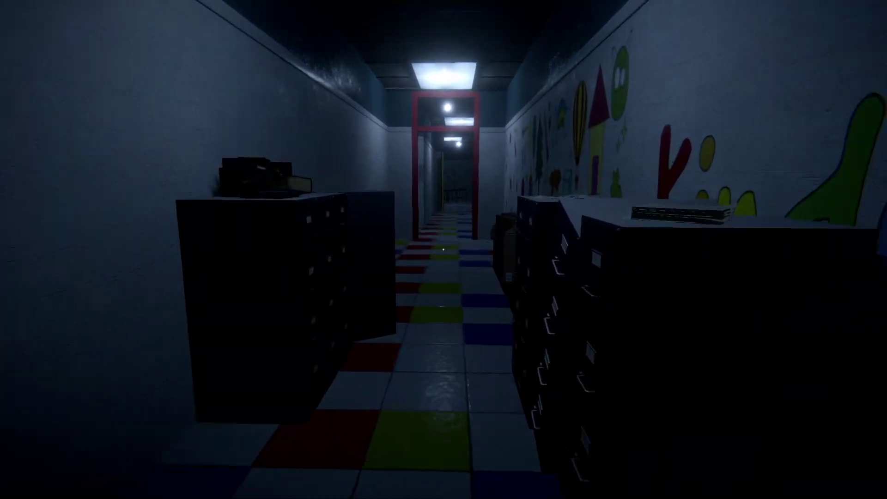
pyautogui.press('w')
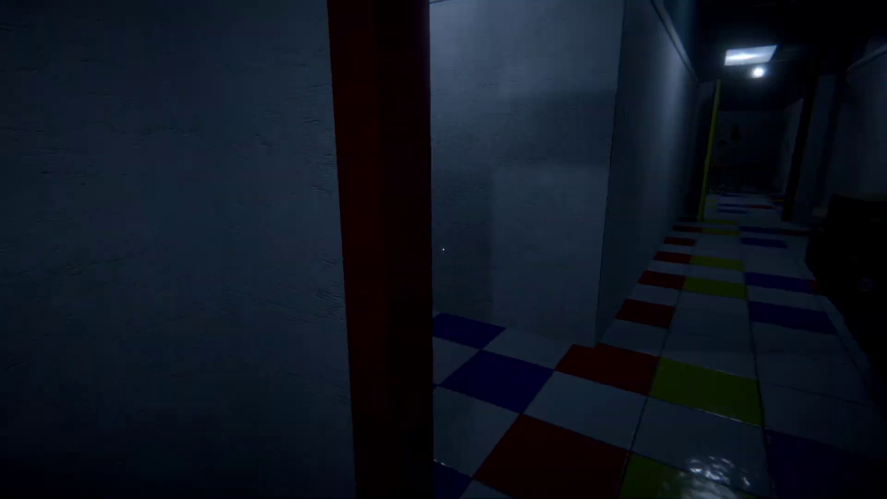
pyautogui.press('w')
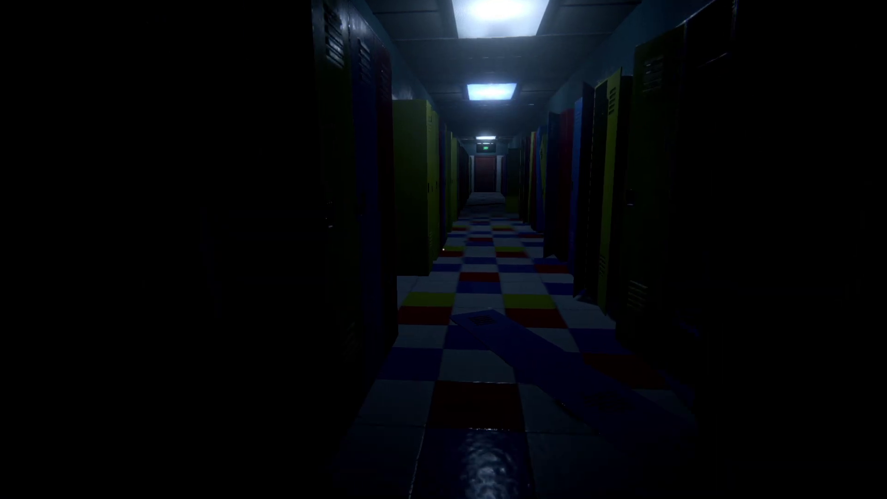
pyautogui.press('w')
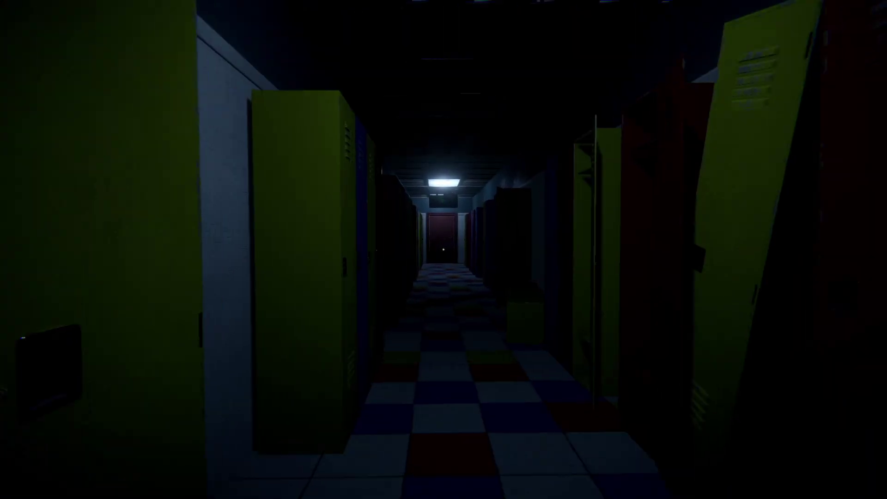
# Approach the exit door at the end of the locker corridor
pyautogui.press('w')
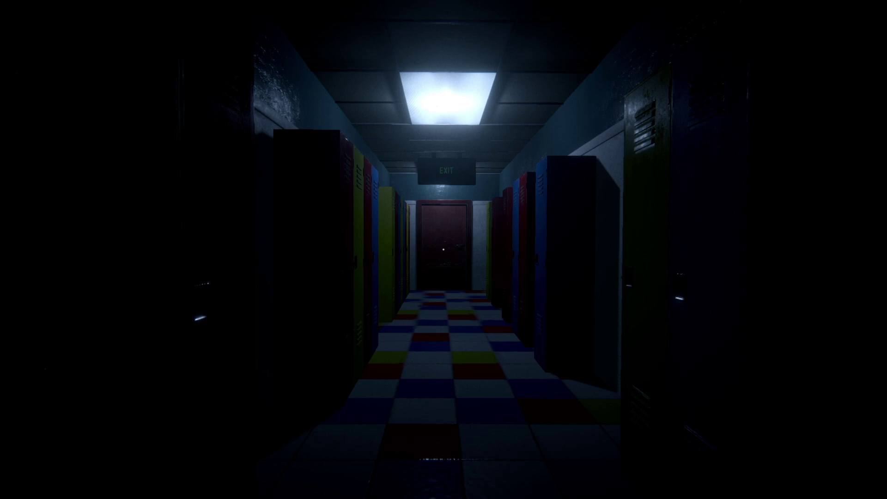
pyautogui.press('w')
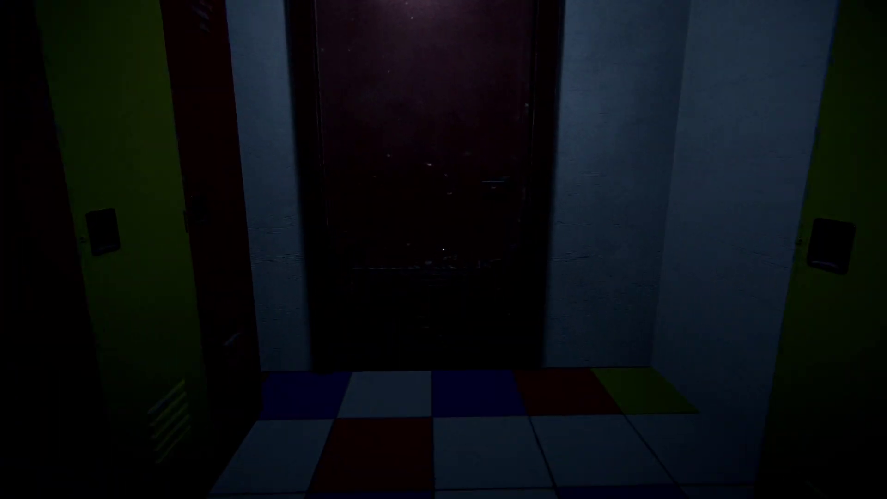